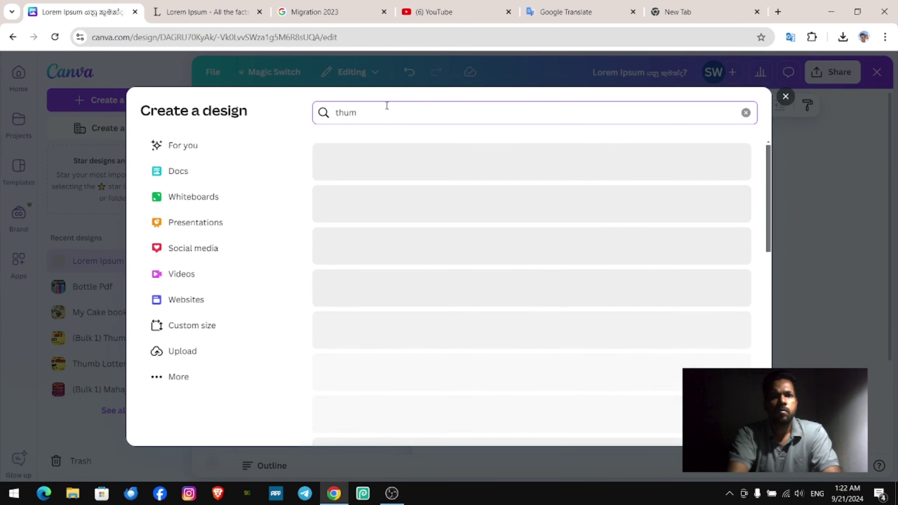
pyautogui.write('b')
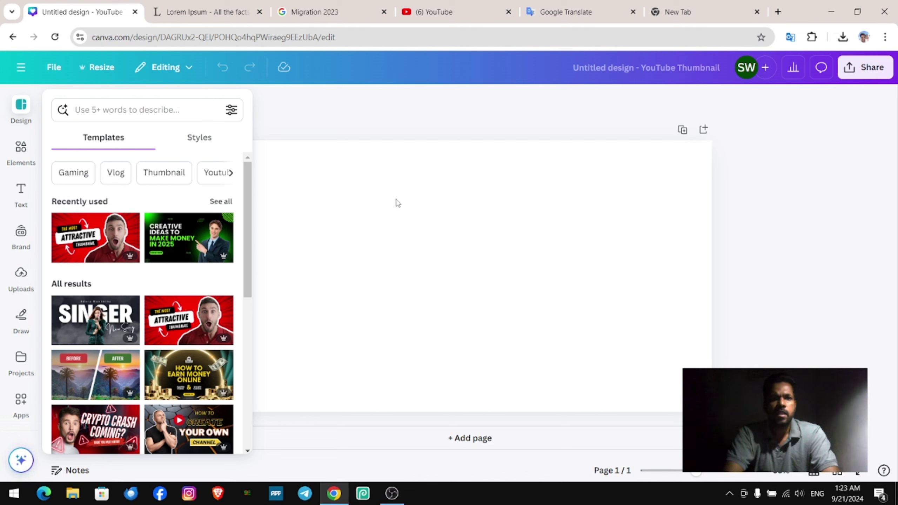
pyautogui.scroll(-3, 101, 324)
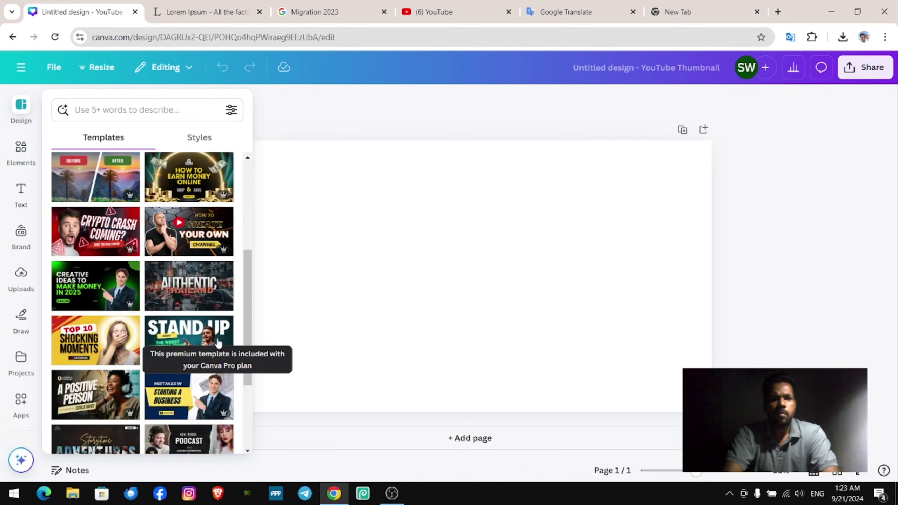
pyautogui.scroll(-2, 153, 263)
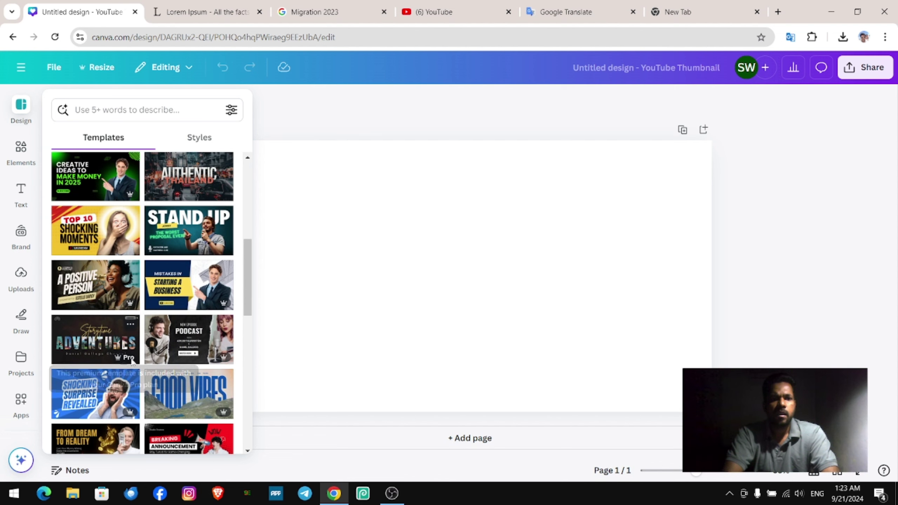
pyautogui.scroll(-5, 132, 362)
pyautogui.scroll(-1, 132, 363)
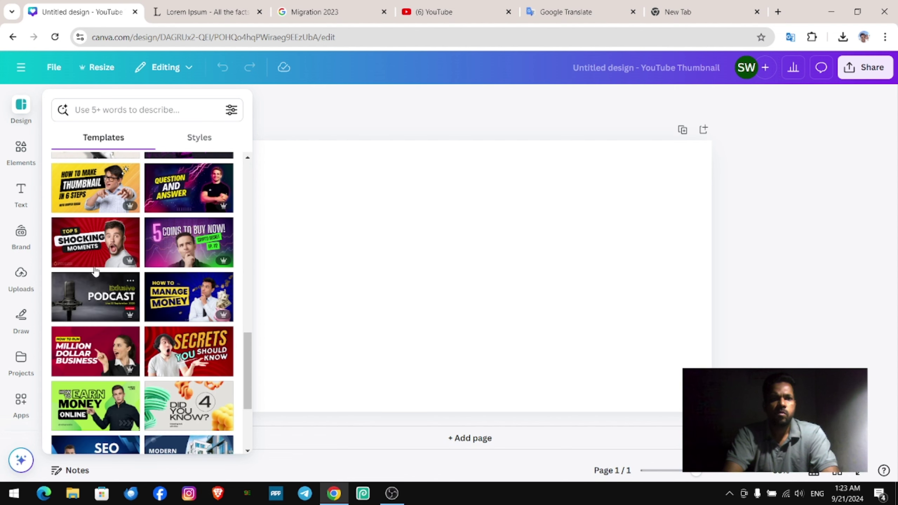
# Step: Apply the DID YOU KNOW? YouTube thumbnail template and select its page
pyautogui.click(114, 260)
pyautogui.click(710, 232)
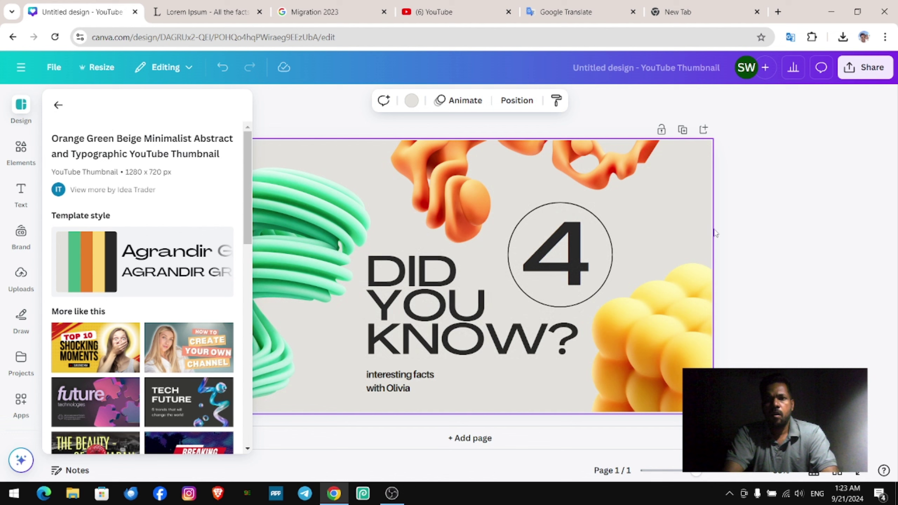
# Step: Translate DID YOU KNOW? in Google Translate and copy the Sinhala result
pyautogui.click(449, 305)
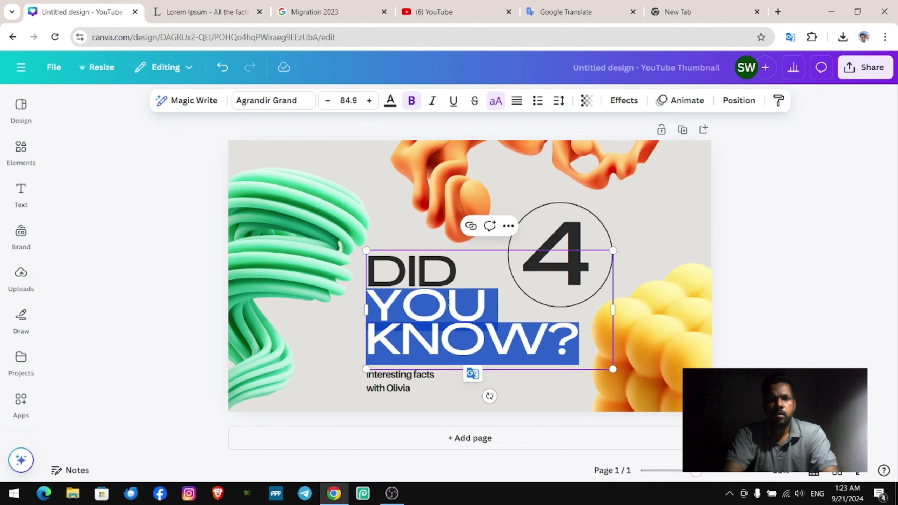
pyautogui.hotkey('ctrl', '5')
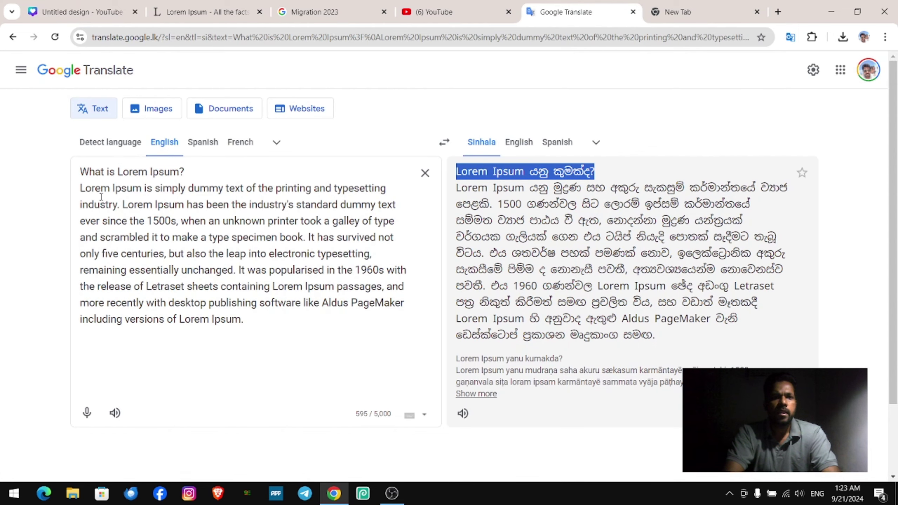
pyautogui.click(216, 298)
pyautogui.hotkey('ctrl', 'a')
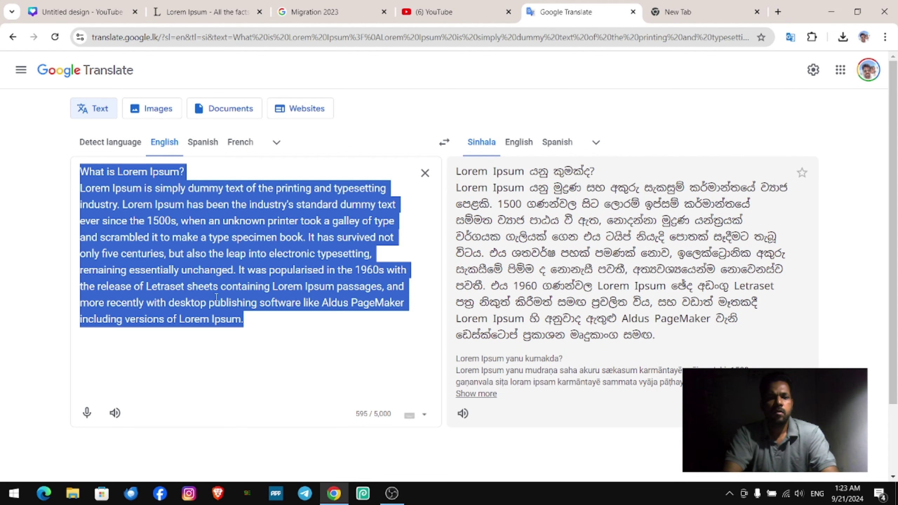
pyautogui.write('DID  YOU KNOW?')
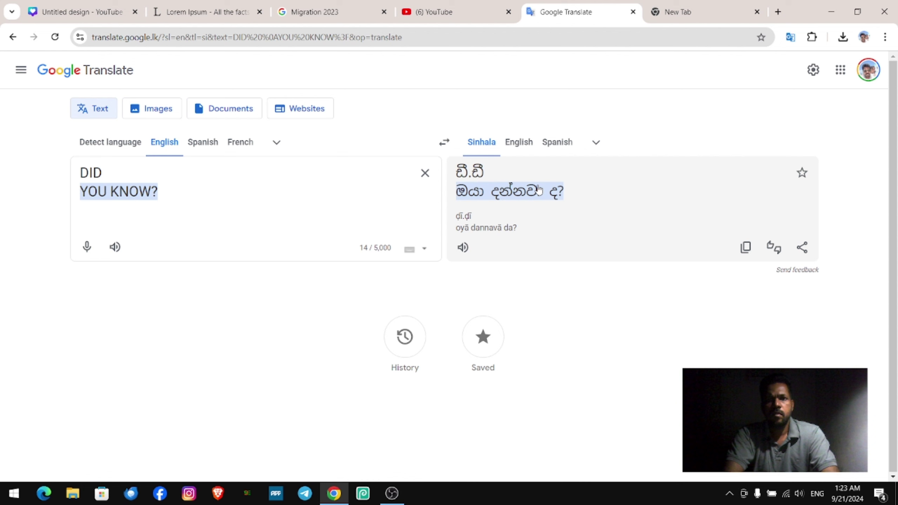
pyautogui.moveTo(565, 192); pyautogui.dragTo(456, 192)
pyautogui.hotkey('ctrl', 'c')
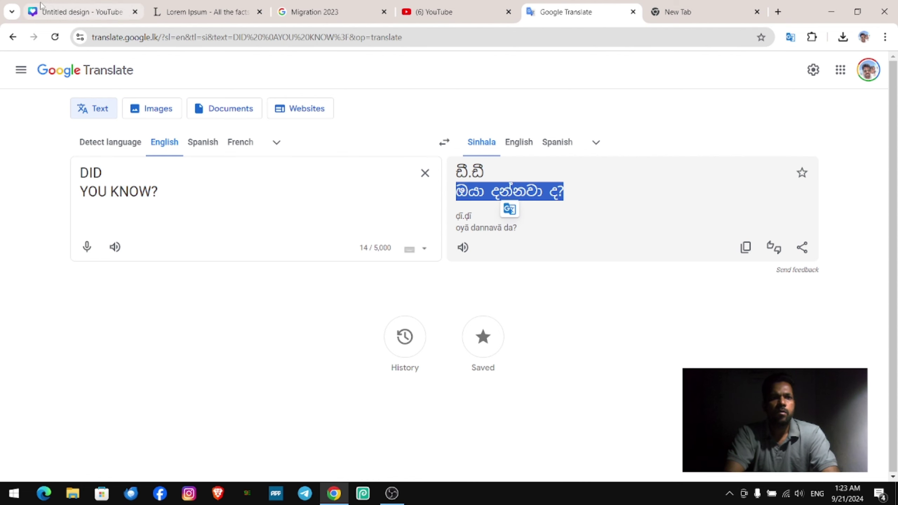
# Step: Paste the Sinhala translation over the Canva heading and set it in Canva Sans
pyautogui.click(78, 11)
pyautogui.hotkey('ctrl', 'v')
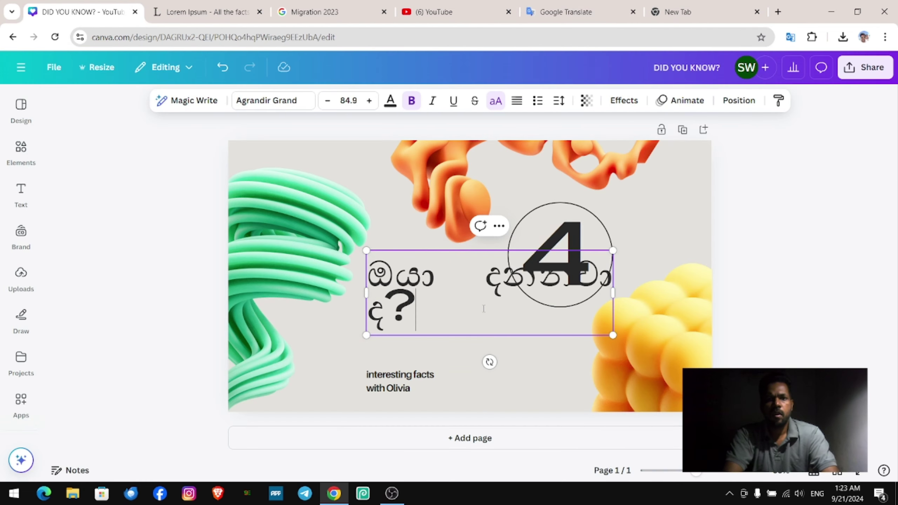
pyautogui.hotkey('ctrl', 'a')
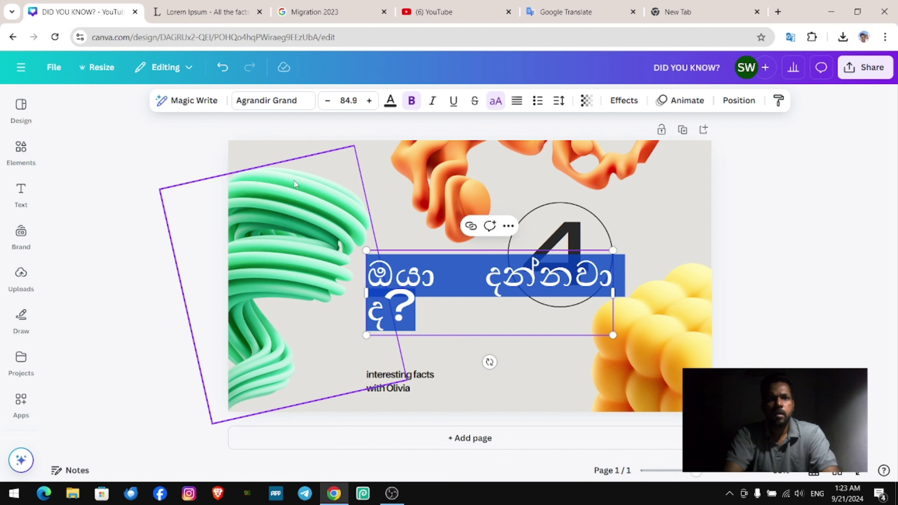
pyautogui.click(273, 100)
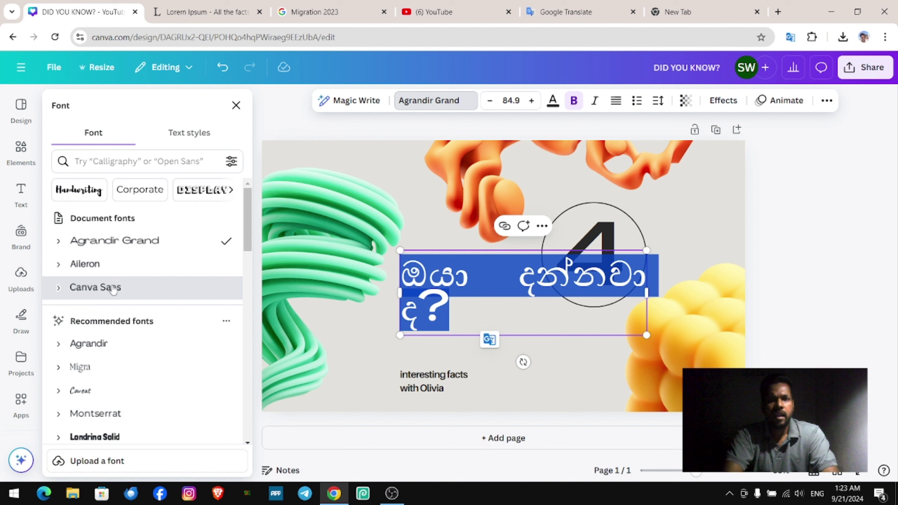
pyautogui.click(130, 288)
pyautogui.press('Escape')
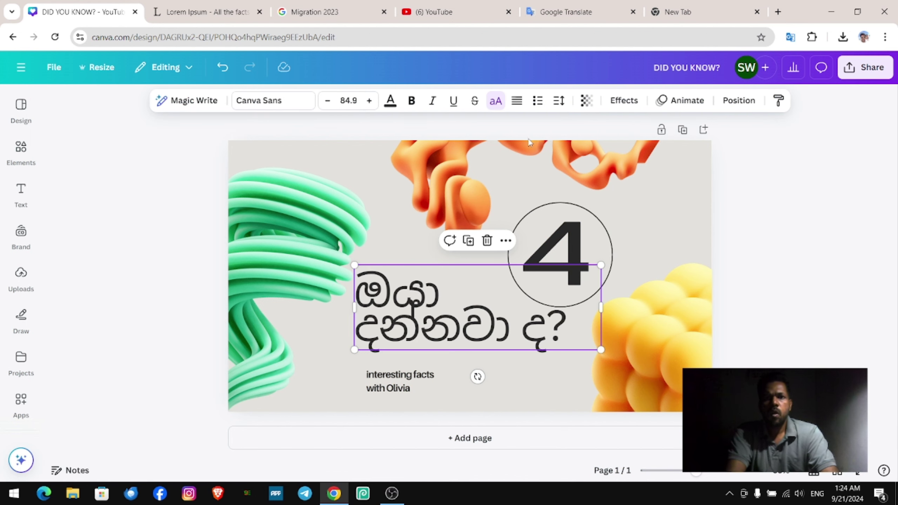
# Step: Give the Sinhala heading a thick gold Outline effect
pyautogui.click(627, 105)
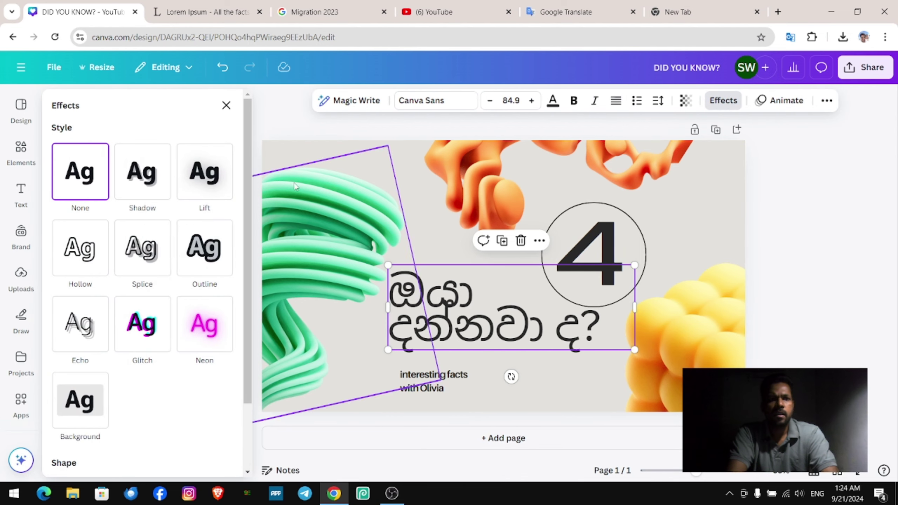
pyautogui.click(208, 258)
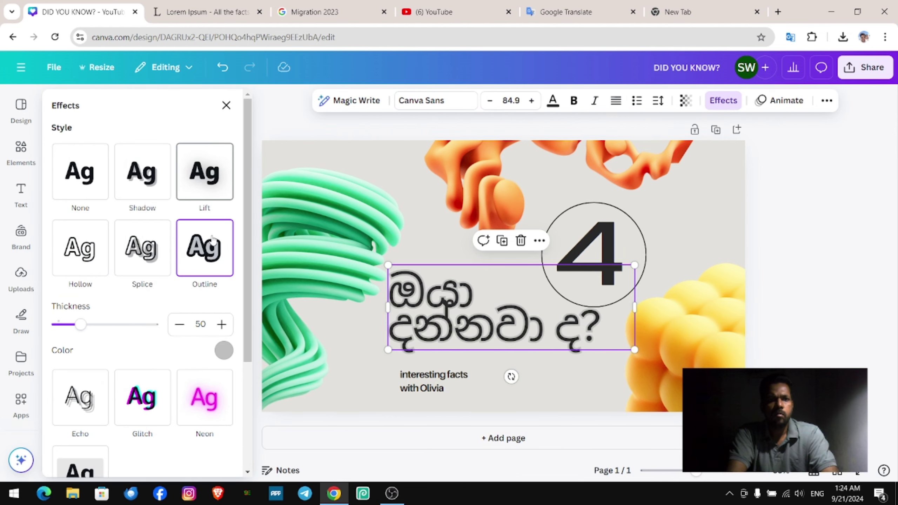
pyautogui.moveTo(81, 324)
pyautogui.mouseDown()
pyautogui.moveTo(156, 329)
pyautogui.moveTo(115, 327)
pyautogui.mouseUp()
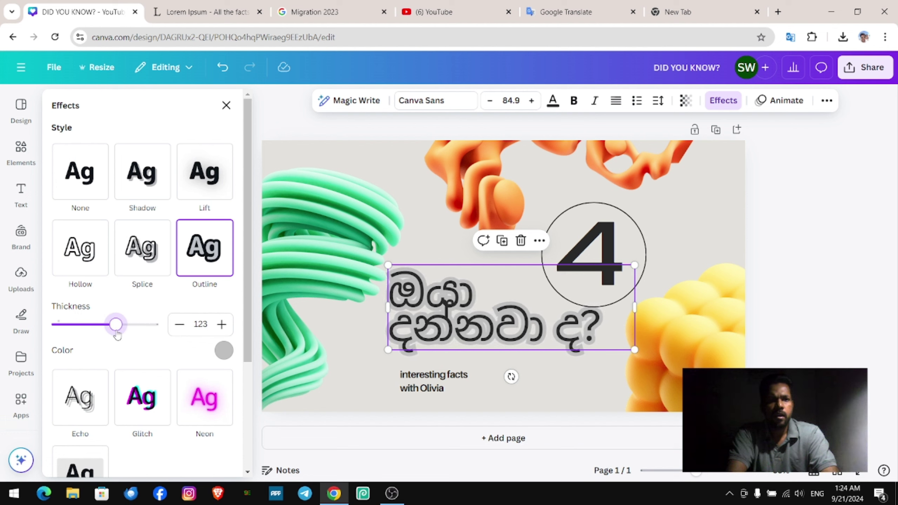
pyautogui.click(224, 351)
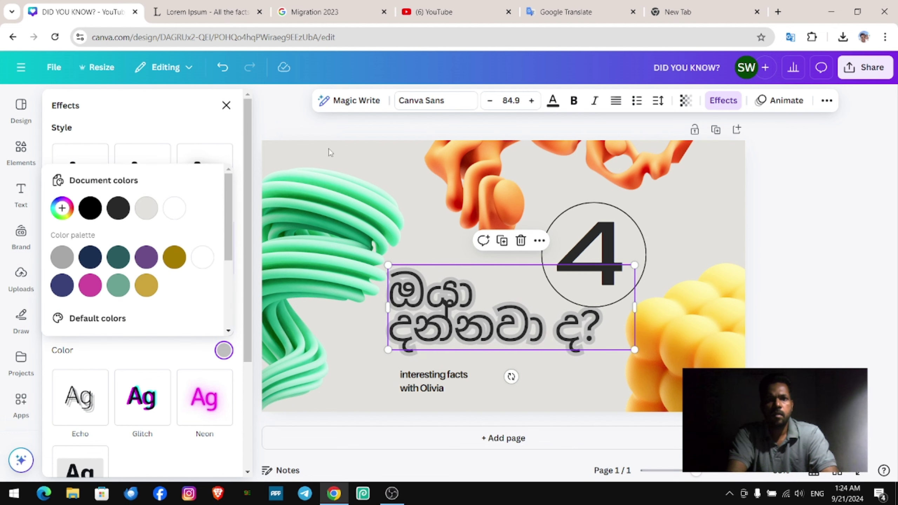
pyautogui.click(174, 256)
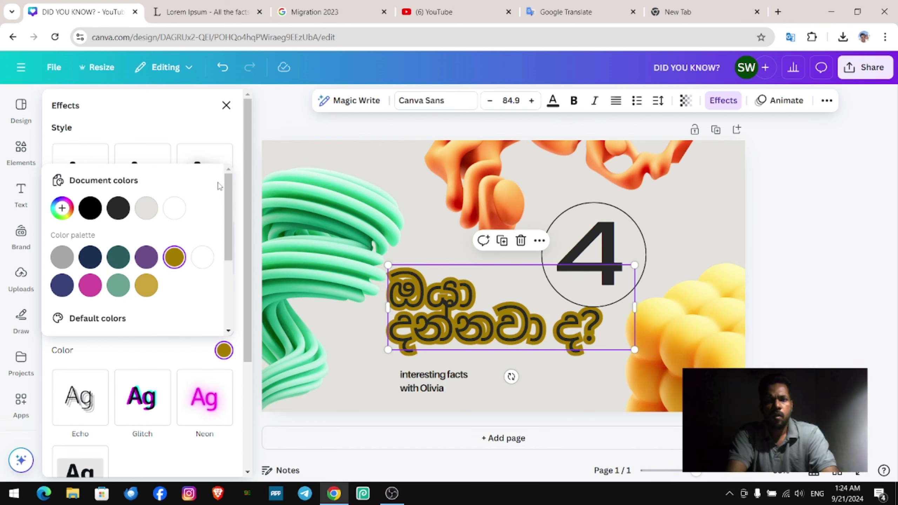
pyautogui.click(226, 106)
# Step: Make the heading letters light grey and reselect the heading
pyautogui.click(430, 100)
pyautogui.click(158, 197)
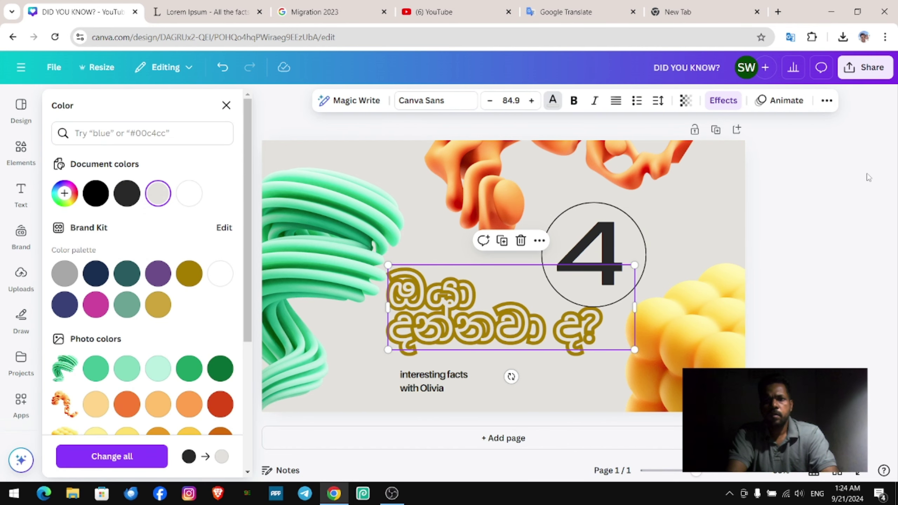
pyautogui.moveTo(868, 178); pyautogui.dragTo(512, 339)
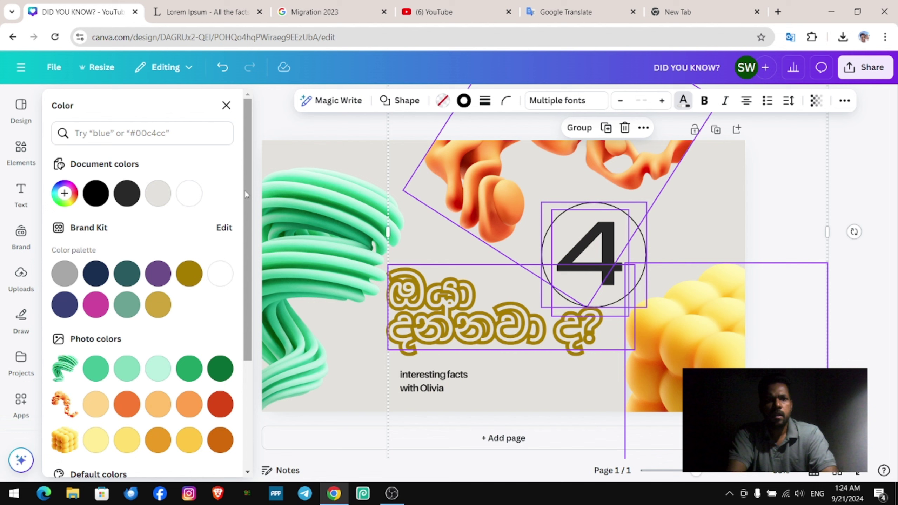
pyautogui.click(226, 105)
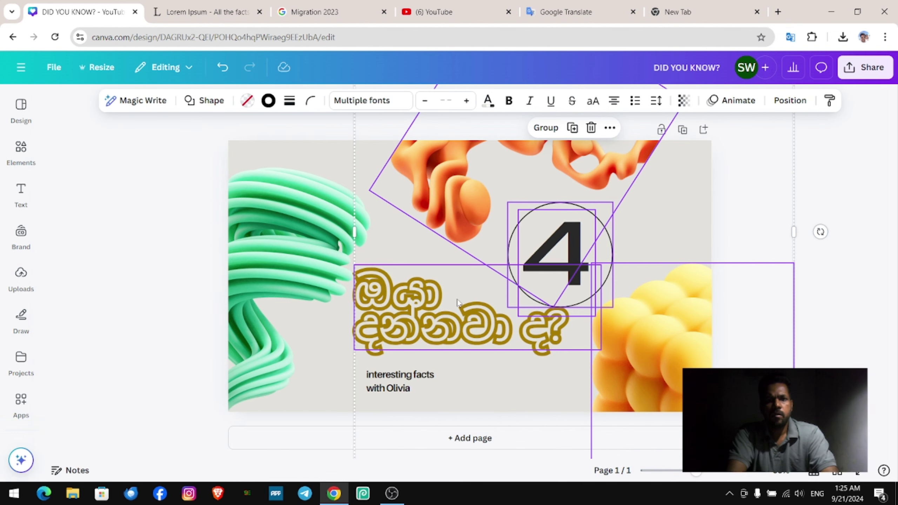
pyautogui.click(428, 337)
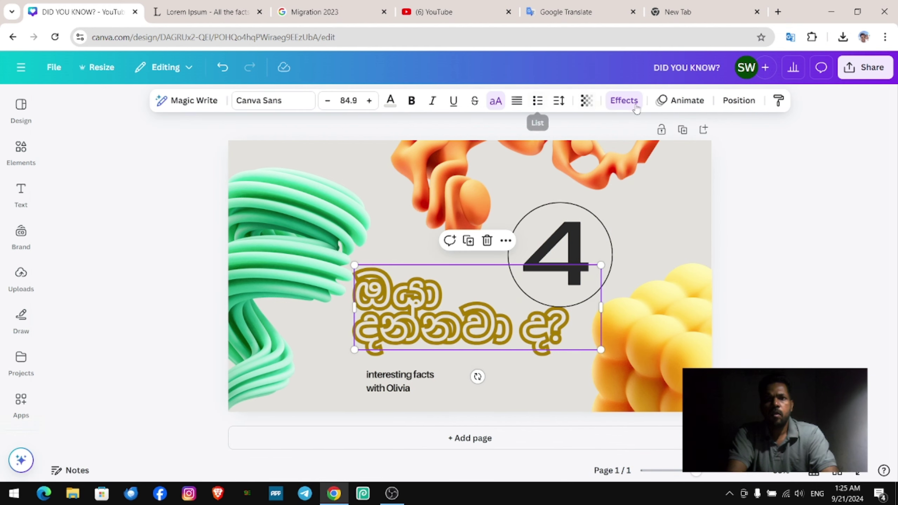
# Step: Widen the heading's letter and line spacing so it spreads over three lines
pyautogui.click(557, 102)
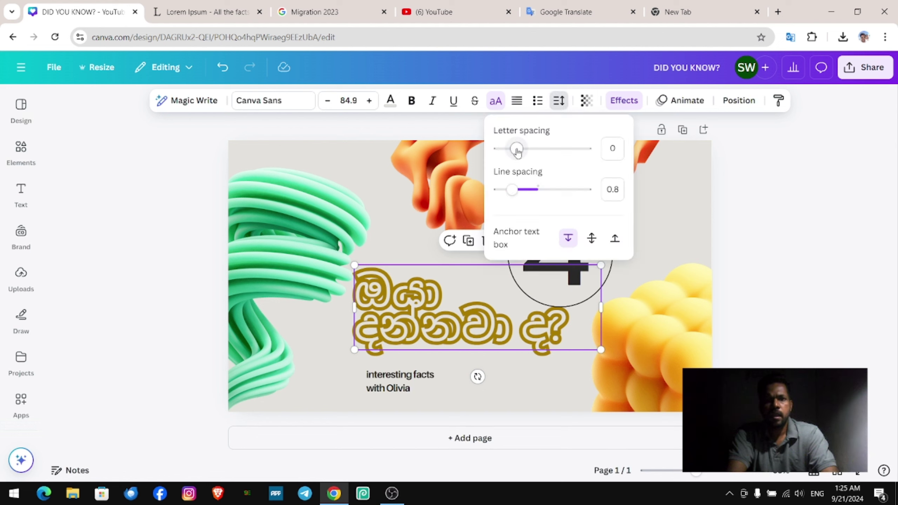
pyautogui.moveTo(517, 152); pyautogui.dragTo(525, 152)
pyautogui.moveTo(513, 191); pyautogui.dragTo(532, 195)
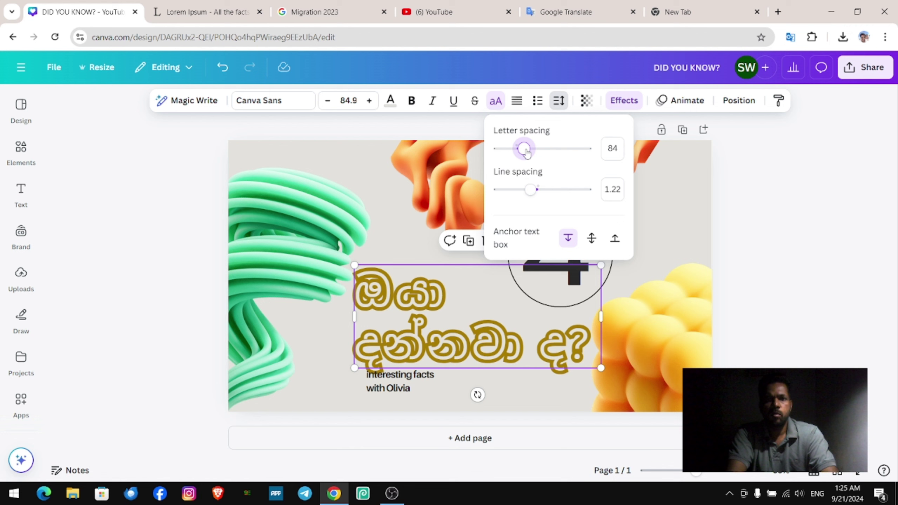
pyautogui.moveTo(527, 153)
pyautogui.mouseDown()
pyautogui.moveTo(547, 153)
pyautogui.moveTo(538, 153)
pyautogui.mouseUp()
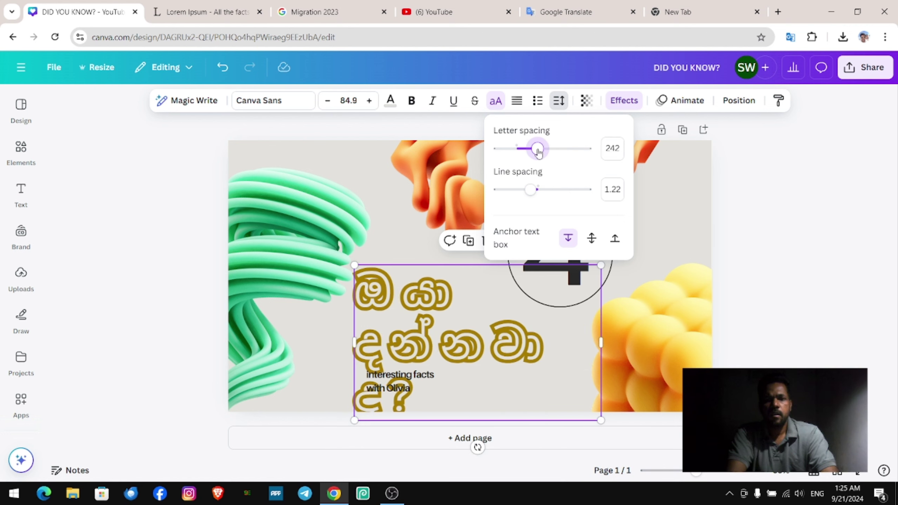
pyautogui.click(677, 225)
# Step: Move the heading up-left and recolour it orange after trying dark teal
pyautogui.moveTo(478, 295); pyautogui.dragTo(430, 237)
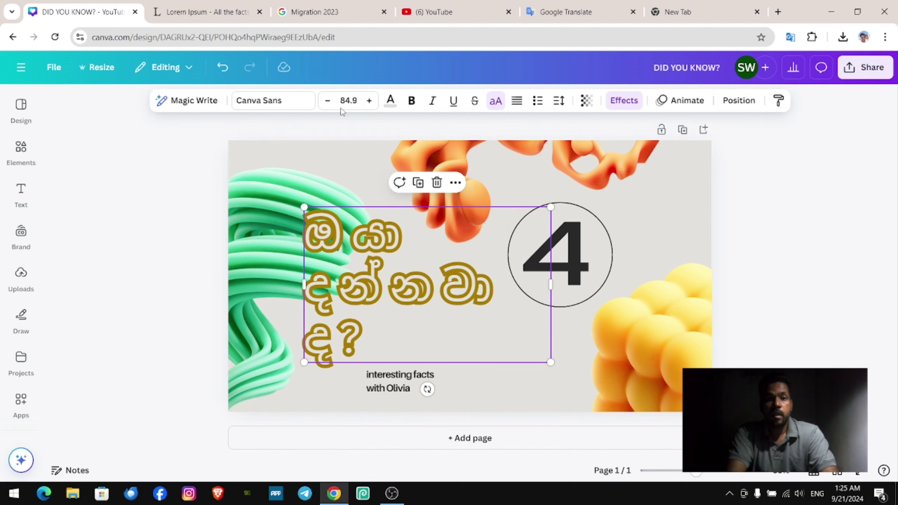
pyautogui.click(391, 100)
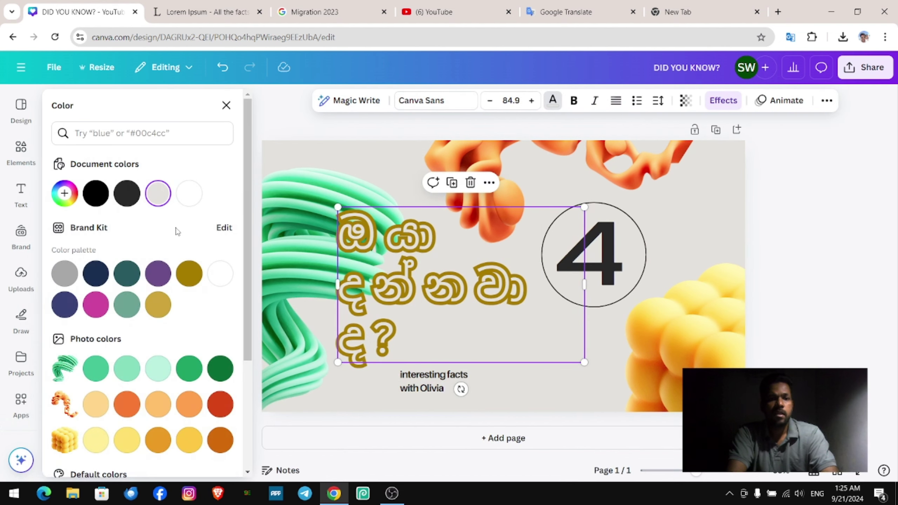
pyautogui.scroll(-1, 159, 302)
pyautogui.click(127, 221)
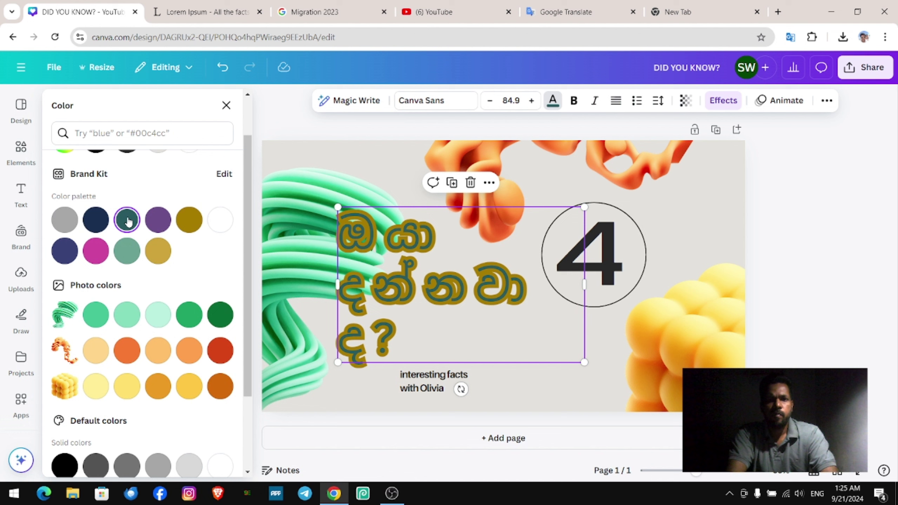
pyautogui.click(127, 350)
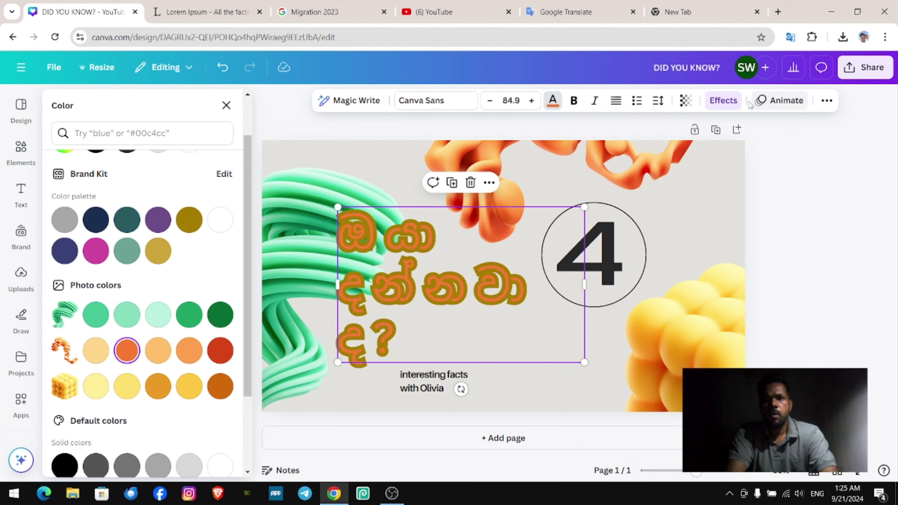
# Step: Thicken the heading outline to 142 and make it black
pyautogui.click(729, 104)
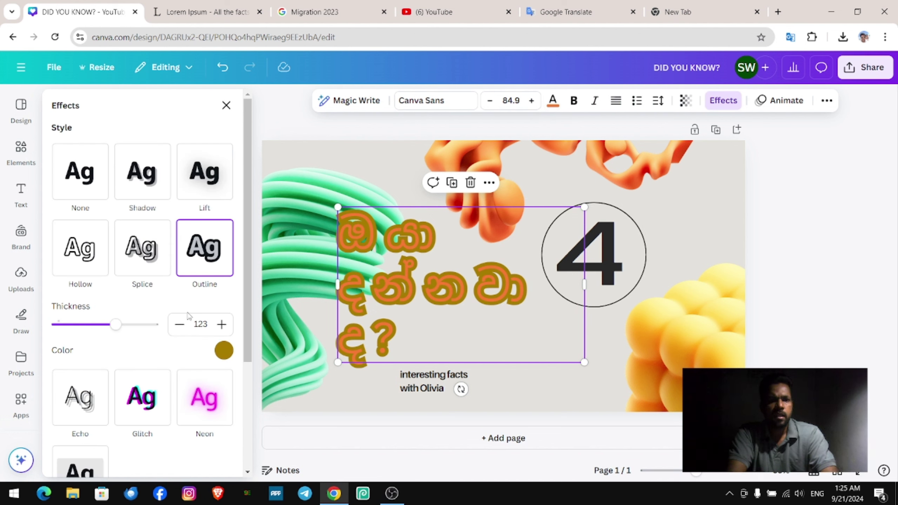
pyautogui.scroll(-3, 189, 316)
pyautogui.scroll(3, 187, 317)
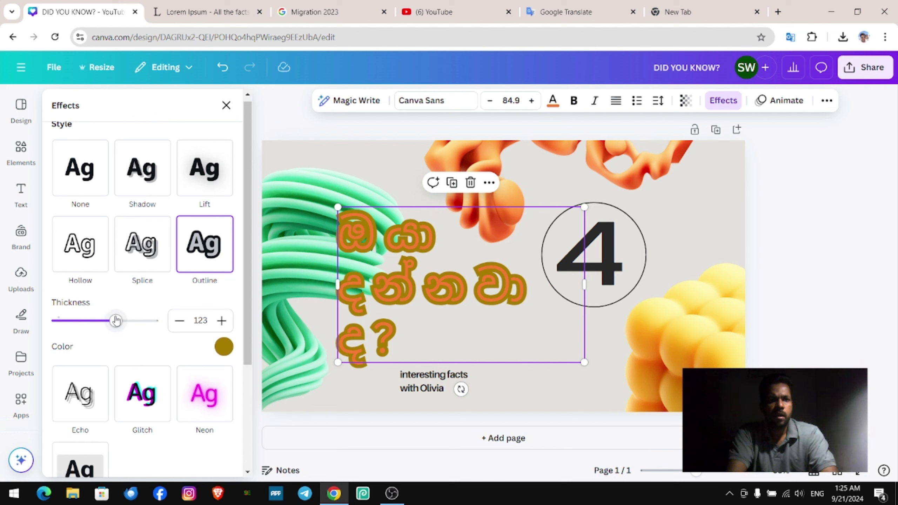
pyautogui.moveTo(116, 321); pyautogui.dragTo(127, 329)
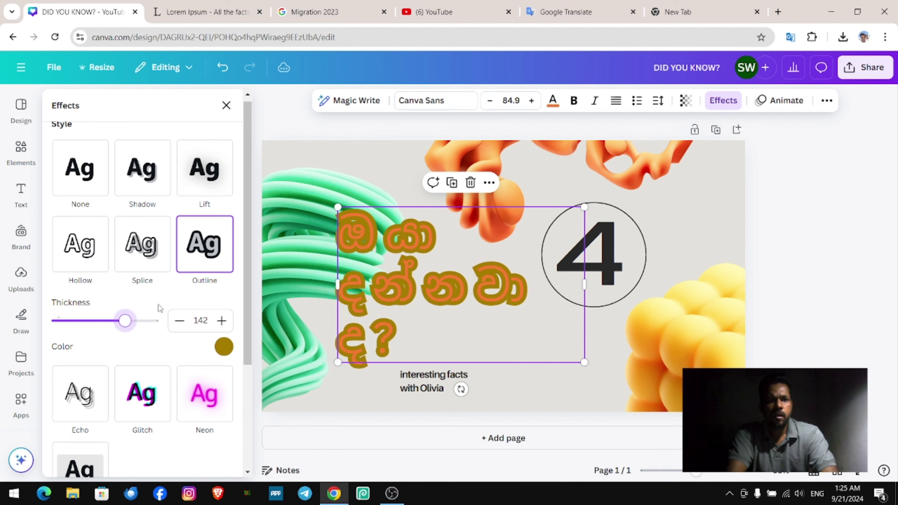
pyautogui.click(224, 347)
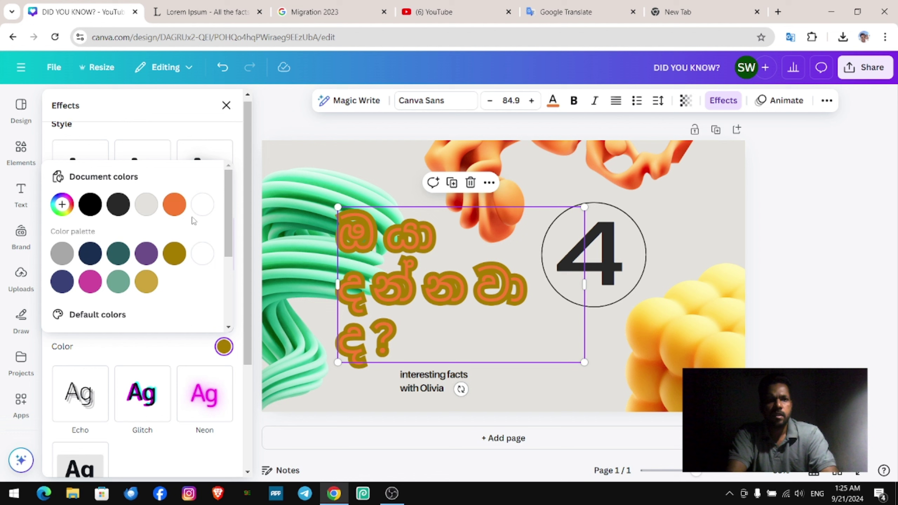
pyautogui.click(117, 253)
pyautogui.scroll(-1, 167, 270)
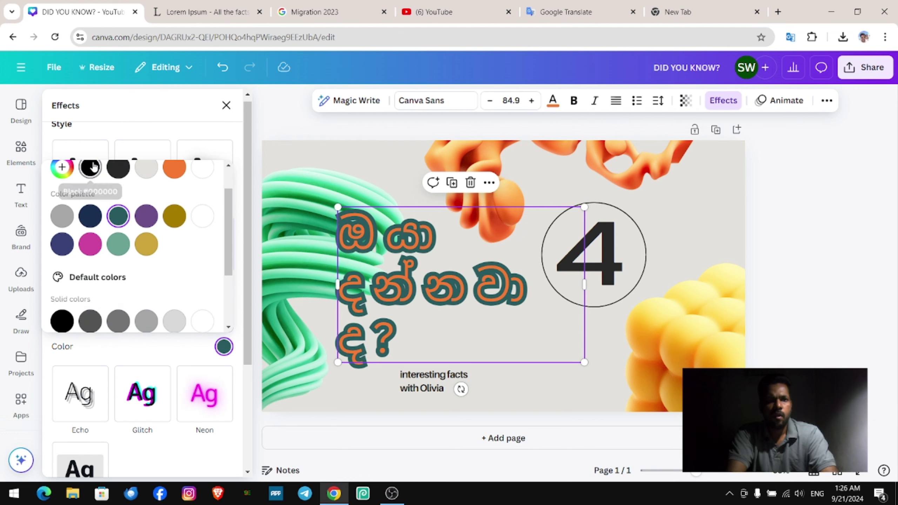
pyautogui.click(90, 162)
# Step: Try Architype Aubette on the heading, then revert to Canva Sans
pyautogui.click(475, 283)
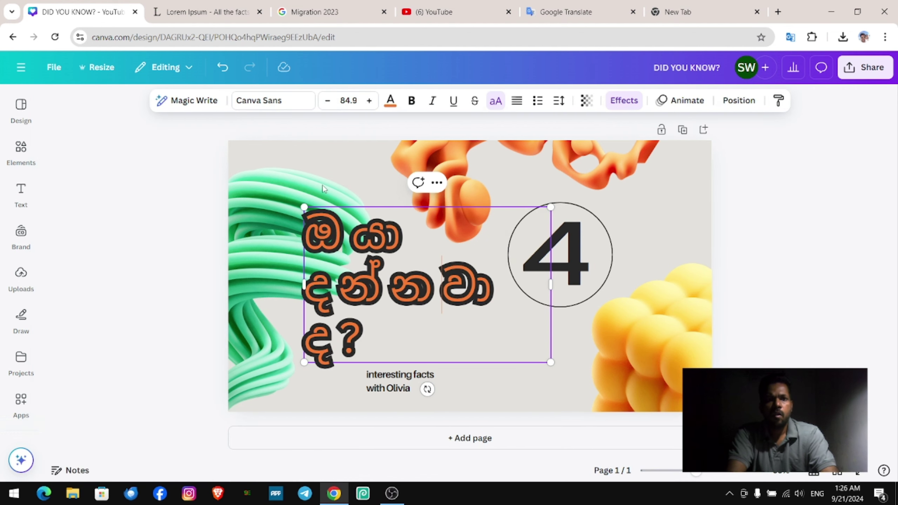
pyautogui.click(291, 102)
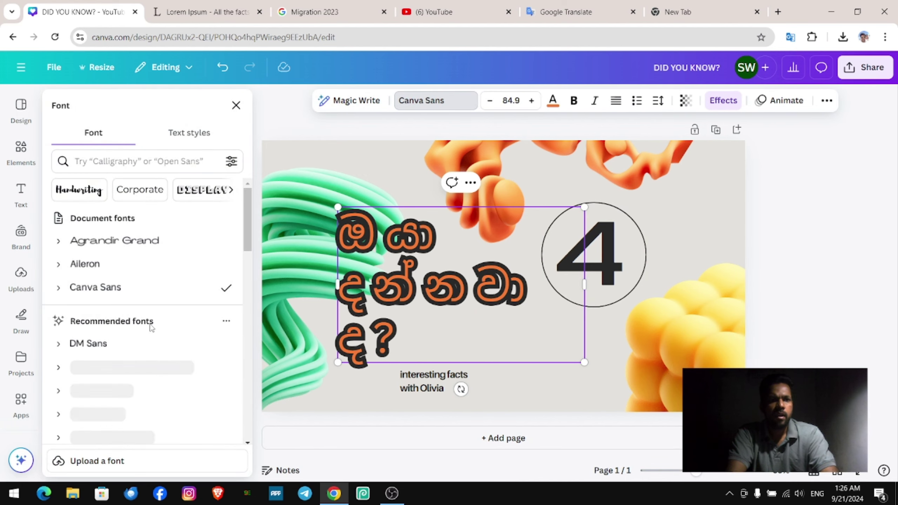
pyautogui.scroll(-3, 149, 328)
pyautogui.click(130, 298)
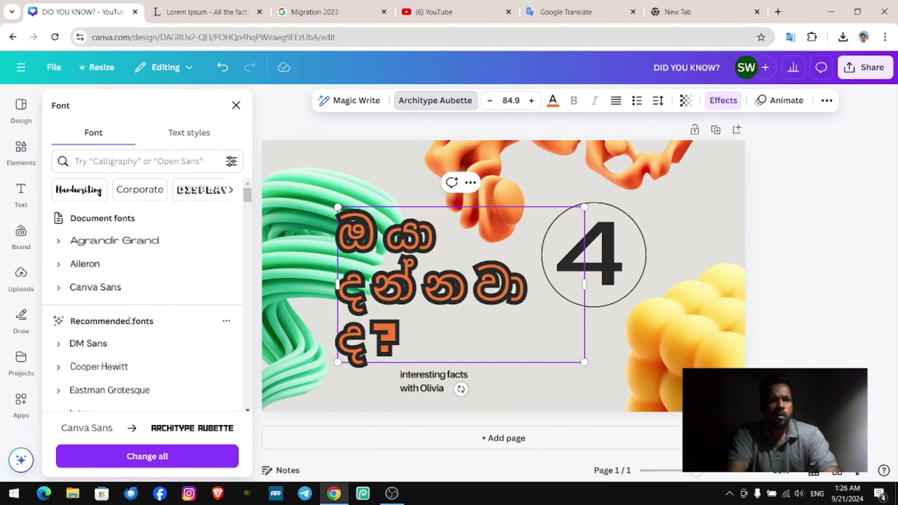
pyautogui.click(95, 288)
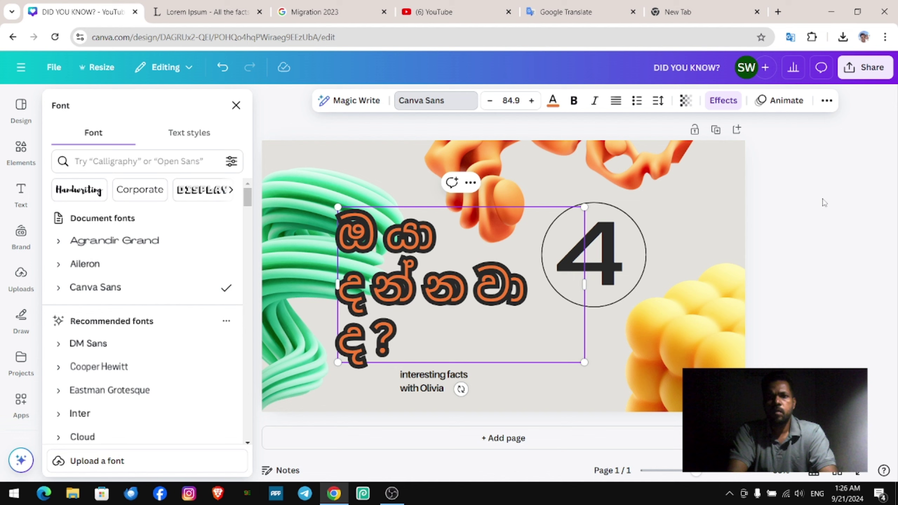
pyautogui.press('Escape')
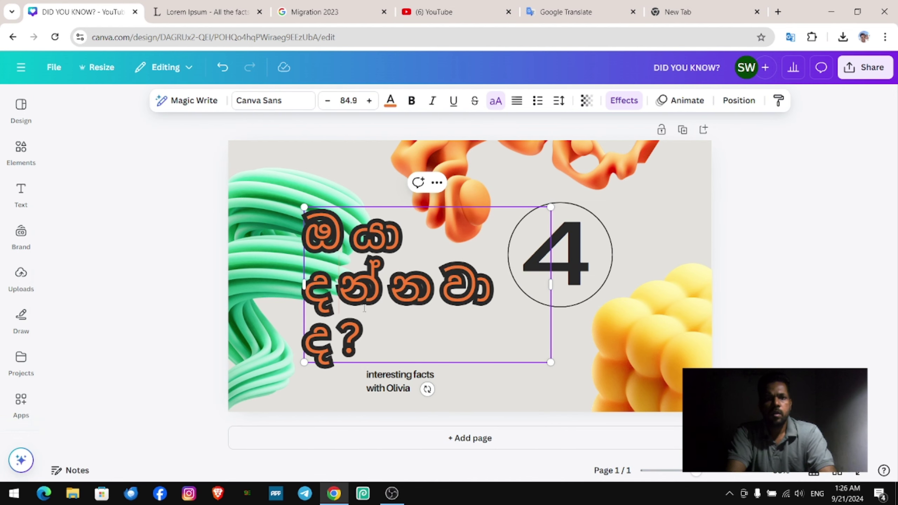
# Step: Enlarge the heading to 94.9 and move it up and left
pyautogui.tripleClick(393, 287)
pyautogui.click(370, 101)
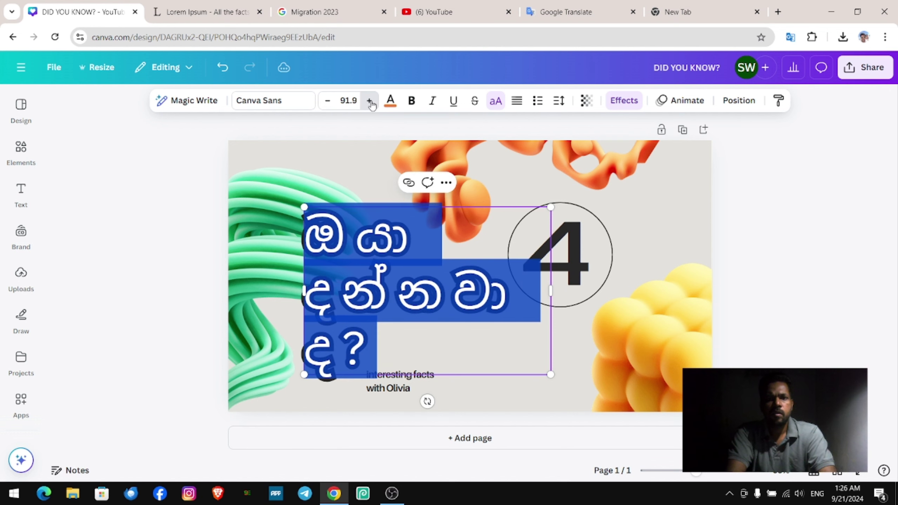
pyautogui.click(370, 101)
pyautogui.click(851, 248)
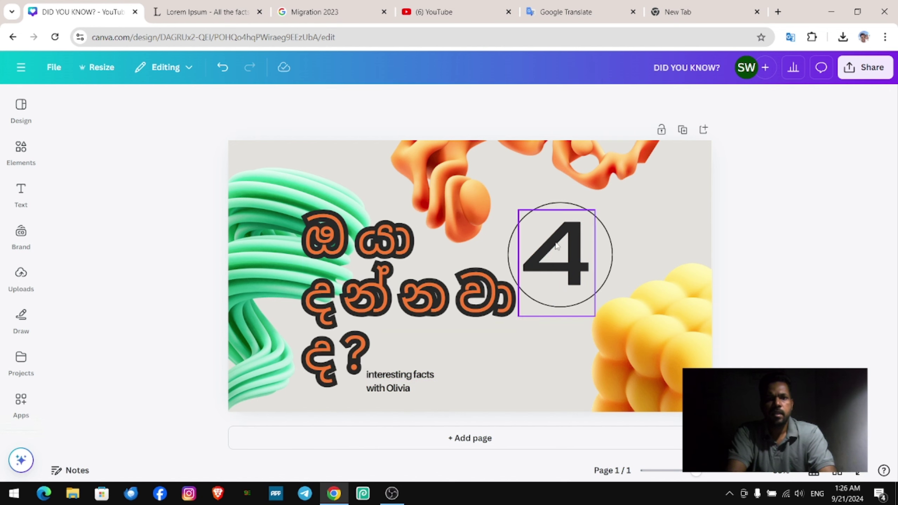
pyautogui.moveTo(425, 293); pyautogui.dragTo(402, 276)
# Step: Replace the heading's outline with the Splice effect
pyautogui.click(624, 100)
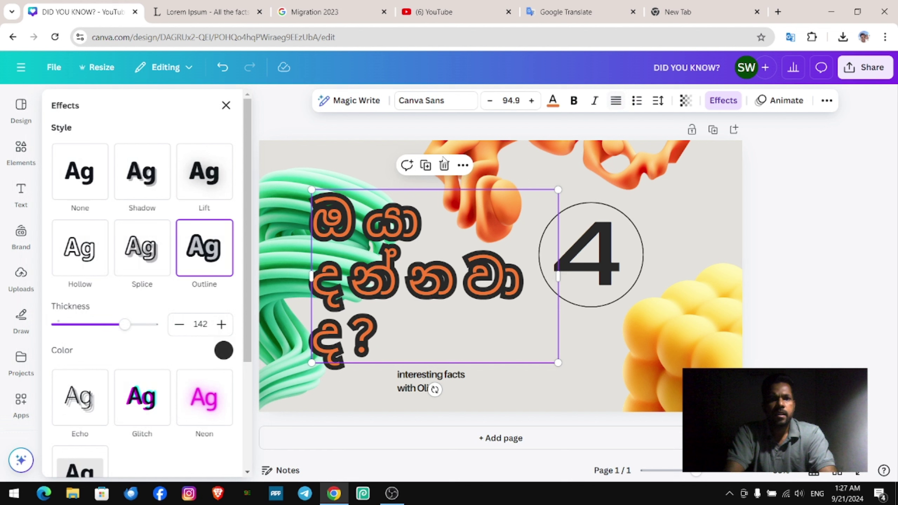
pyautogui.click(146, 249)
pyautogui.click(621, 110)
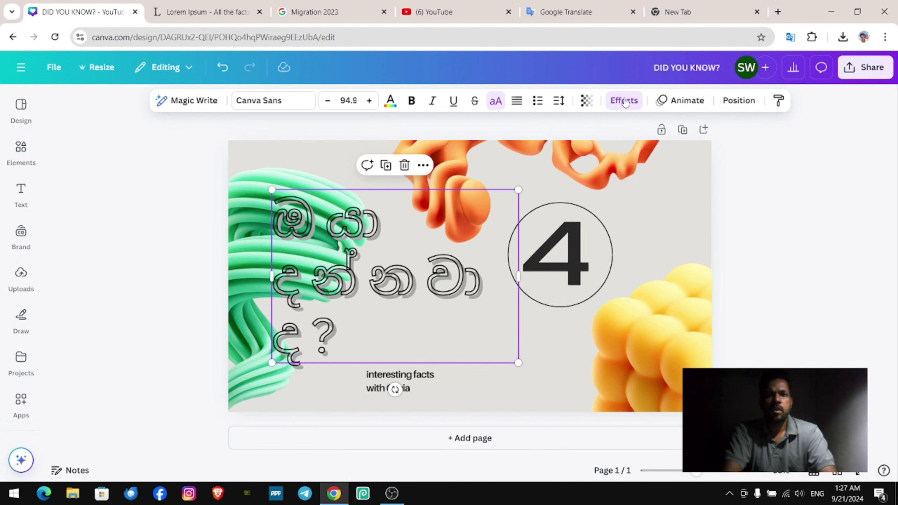
pyautogui.click(280, 100)
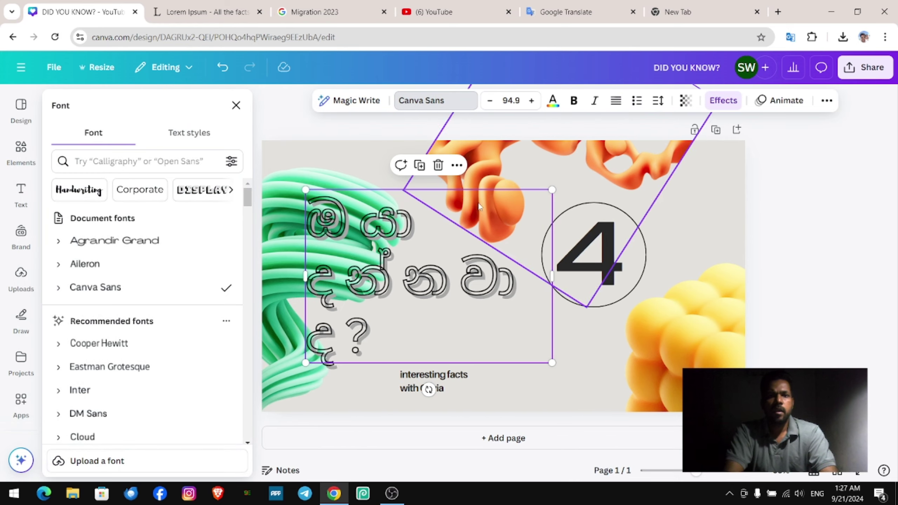
pyautogui.click(729, 104)
pyautogui.scroll(-3, 105, 316)
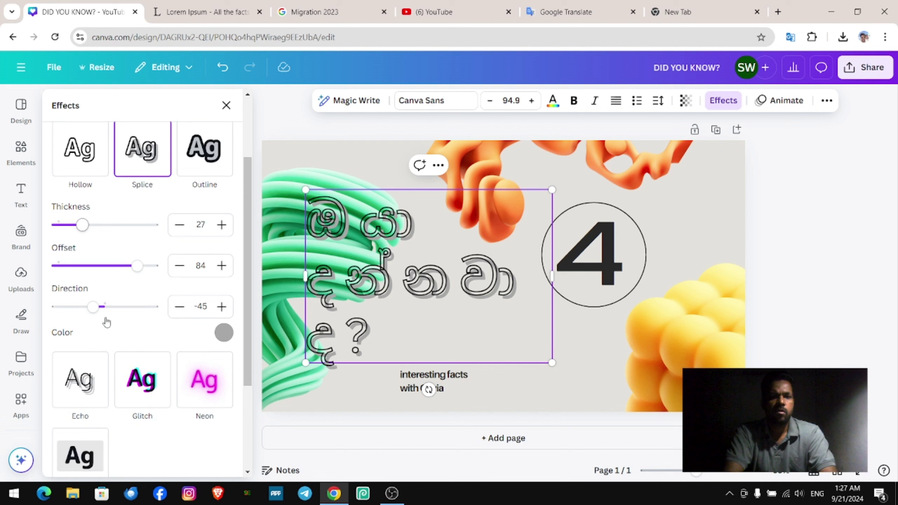
pyautogui.scroll(3, 106, 321)
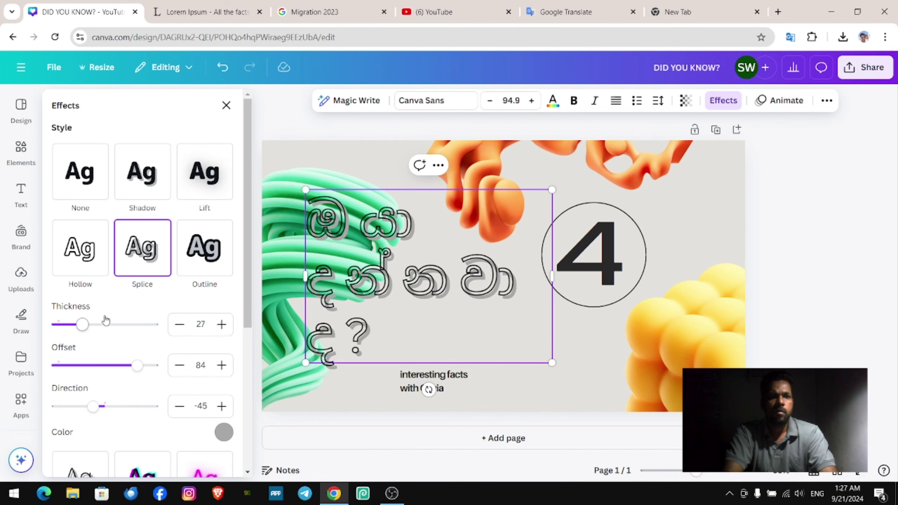
pyautogui.scroll(-5, 175, 274)
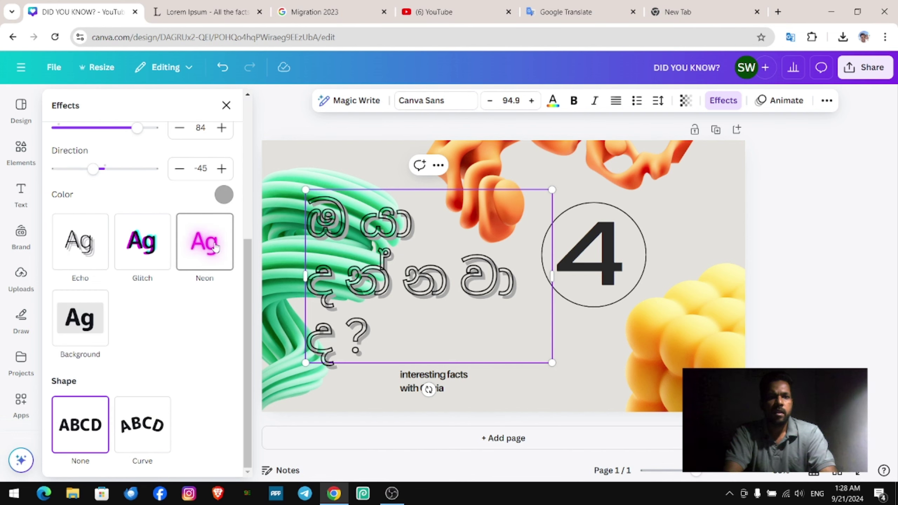
# Step: Give the heading a Neon glow and change its colour to dark green
pyautogui.click(217, 246)
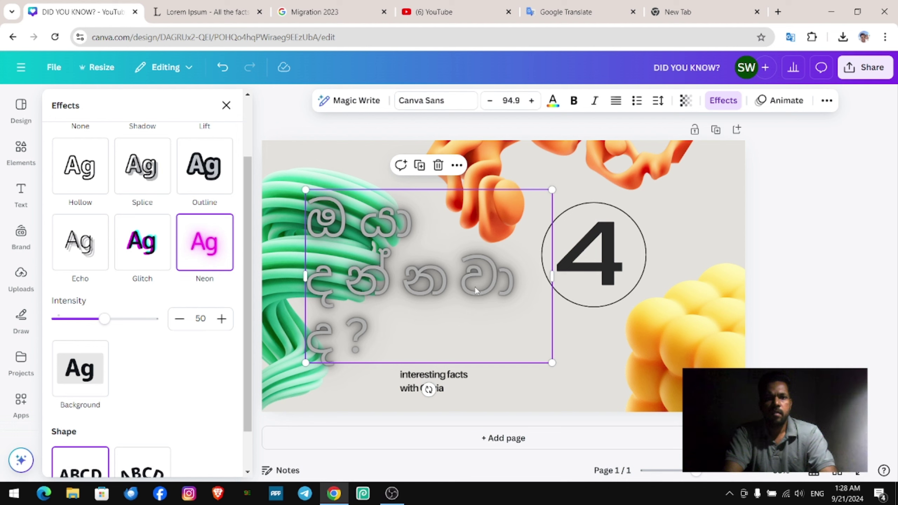
pyautogui.click(553, 102)
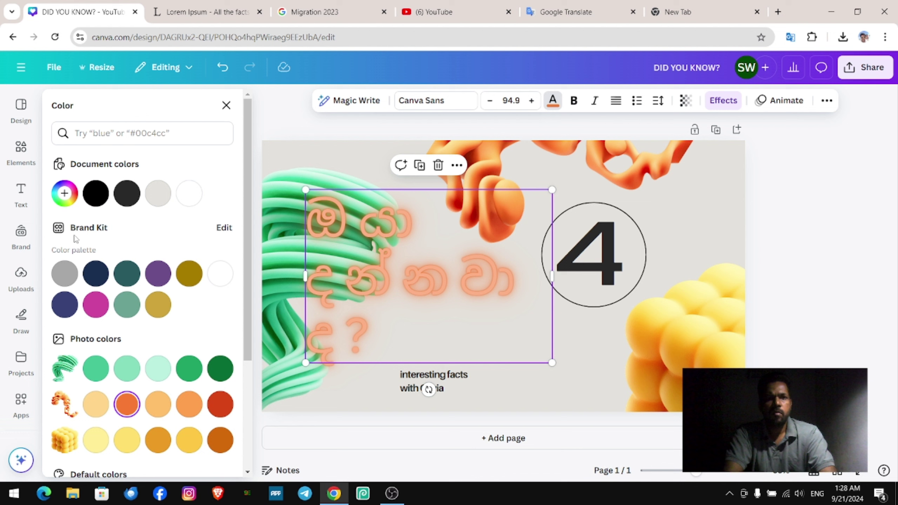
pyautogui.click(96, 194)
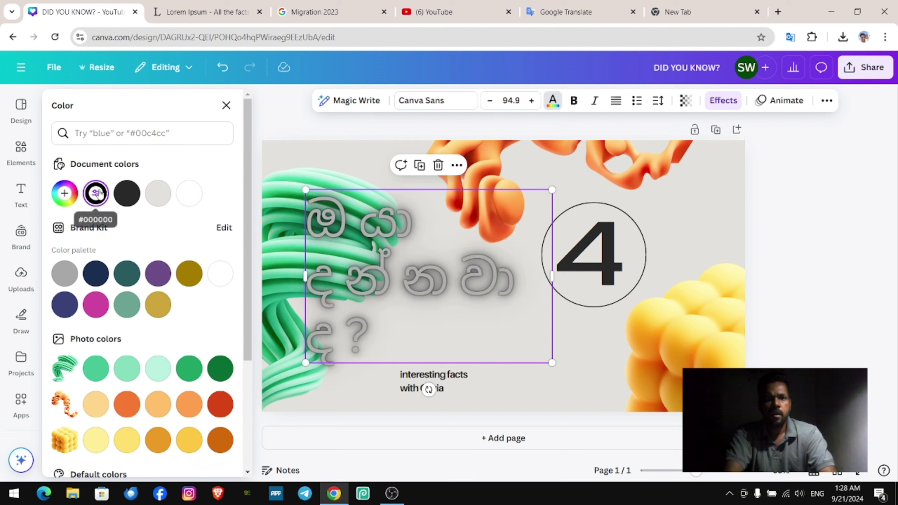
pyautogui.click(719, 102)
pyautogui.scroll(-2, 140, 316)
pyautogui.moveTo(104, 268); pyautogui.dragTo(172, 270)
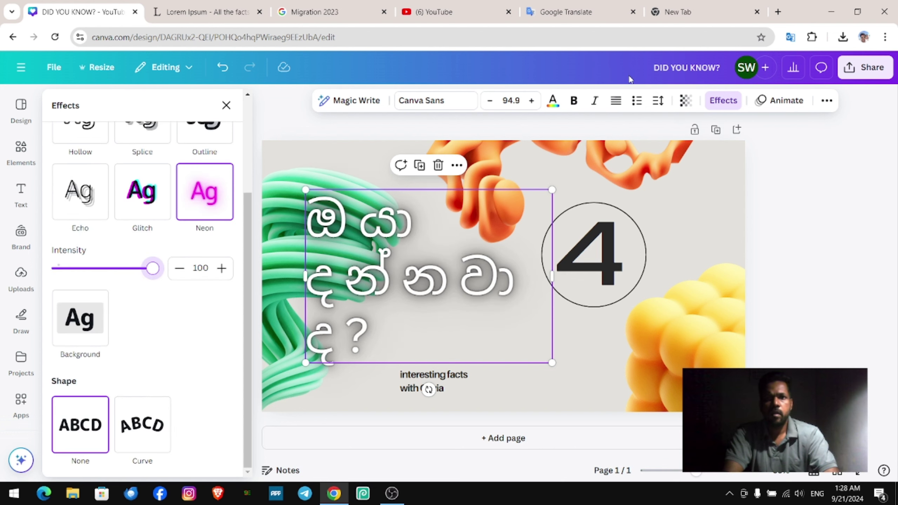
# Step: Lower the neon glow intensity and nudge the heading slightly right
pyautogui.click(724, 100)
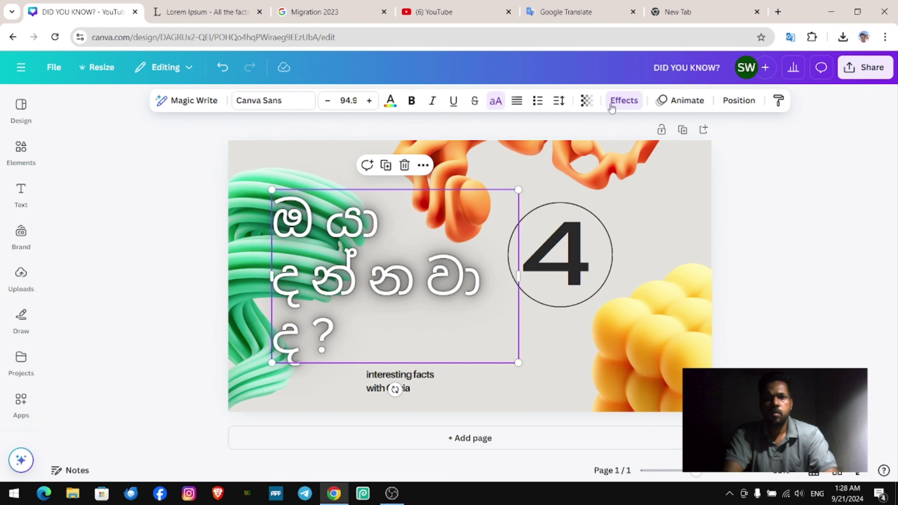
pyautogui.click(618, 101)
pyautogui.moveTo(130, 401)
pyautogui.mouseDown()
pyautogui.moveTo(141, 401)
pyautogui.moveTo(131, 400)
pyautogui.mouseUp()
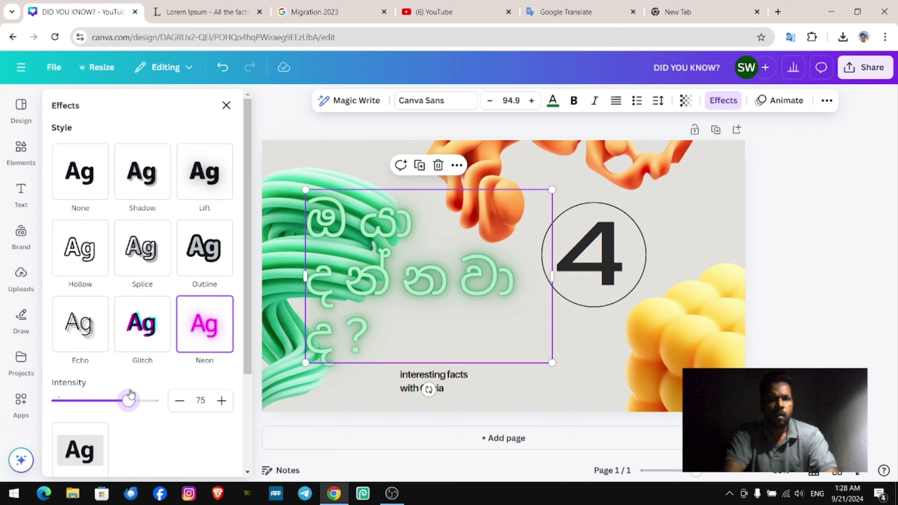
pyautogui.click(310, 158)
pyautogui.click(372, 271)
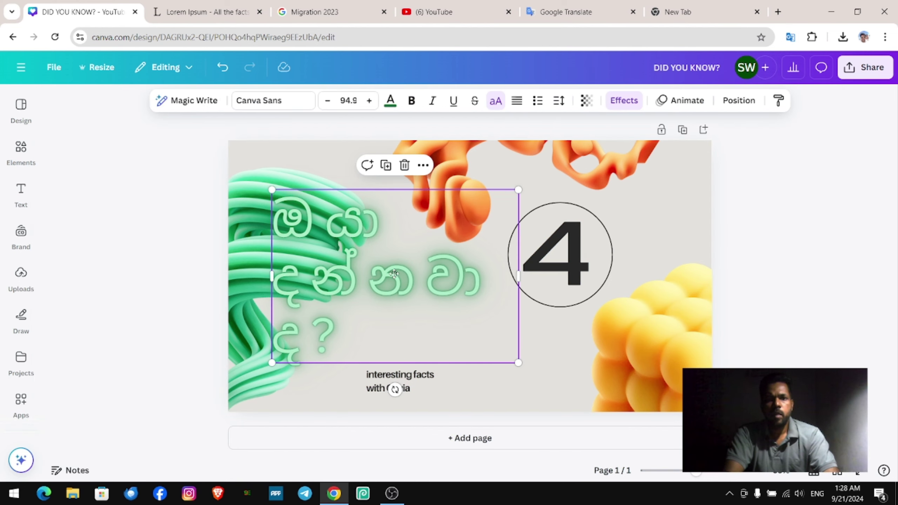
pyautogui.moveTo(372, 271); pyautogui.dragTo(401, 270)
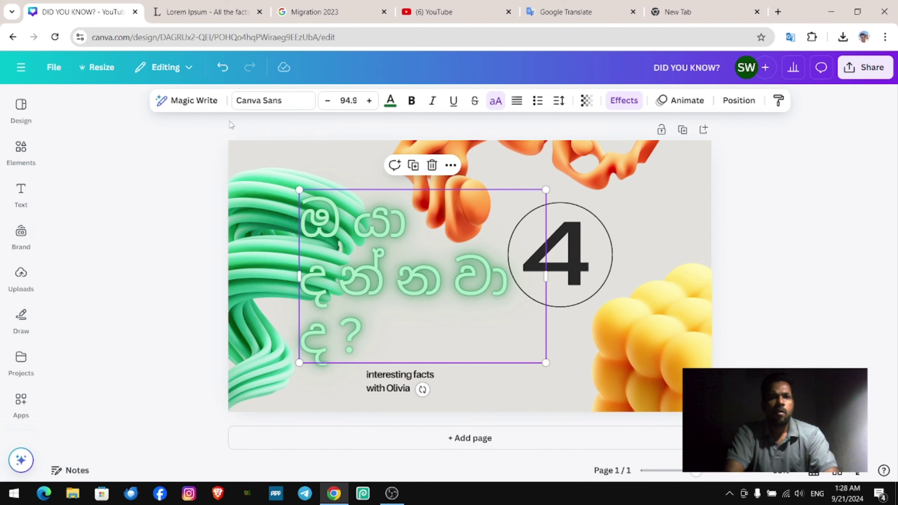
pyautogui.click(623, 101)
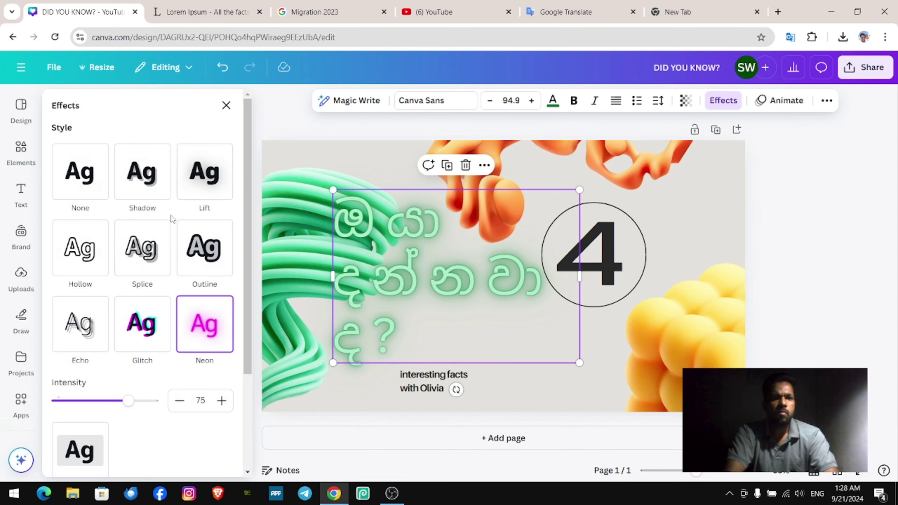
# Step: Replace neon with a black, semi-transparent drop shadow with tuned offset, direction and blur
pyautogui.click(102, 176)
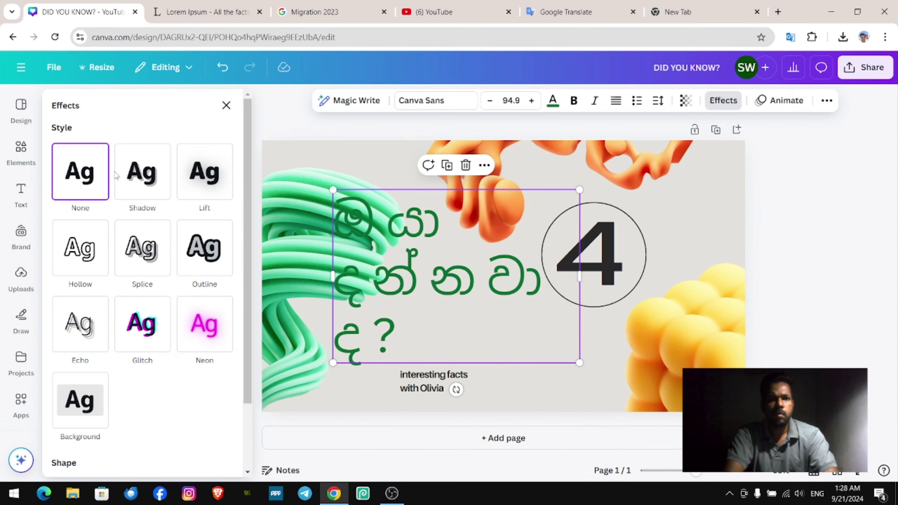
pyautogui.click(143, 176)
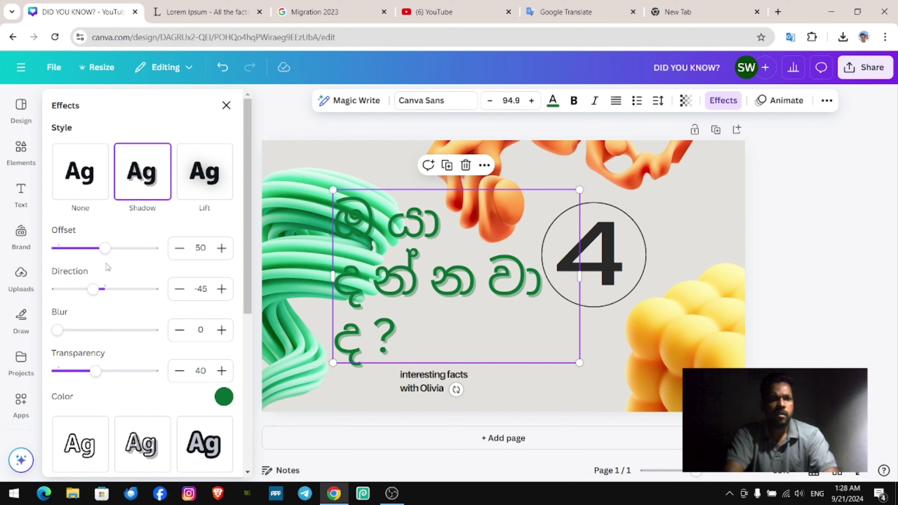
pyautogui.moveTo(110, 253); pyautogui.dragTo(122, 253)
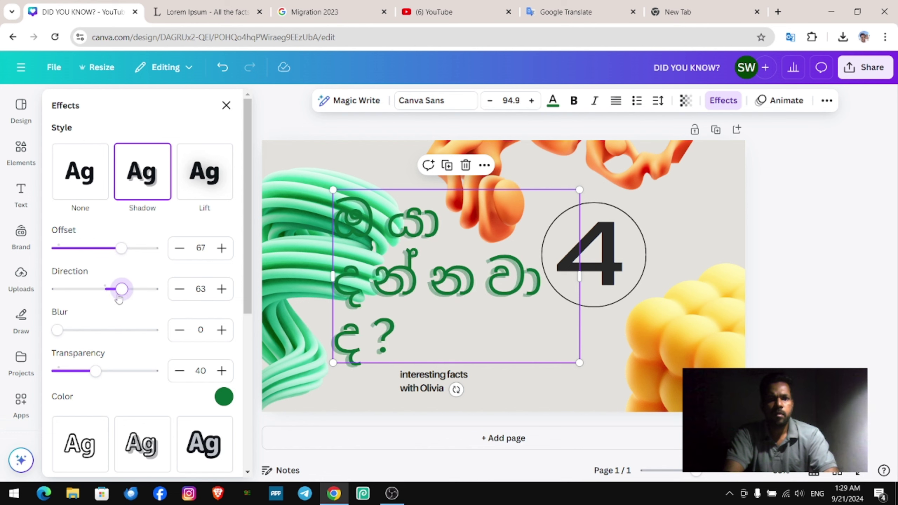
pyautogui.moveTo(93, 292)
pyautogui.mouseDown()
pyautogui.moveTo(124, 295)
pyautogui.moveTo(86, 295)
pyautogui.moveTo(145, 294)
pyautogui.moveTo(88, 295)
pyautogui.moveTo(124, 294)
pyautogui.moveTo(108, 294)
pyautogui.mouseUp()
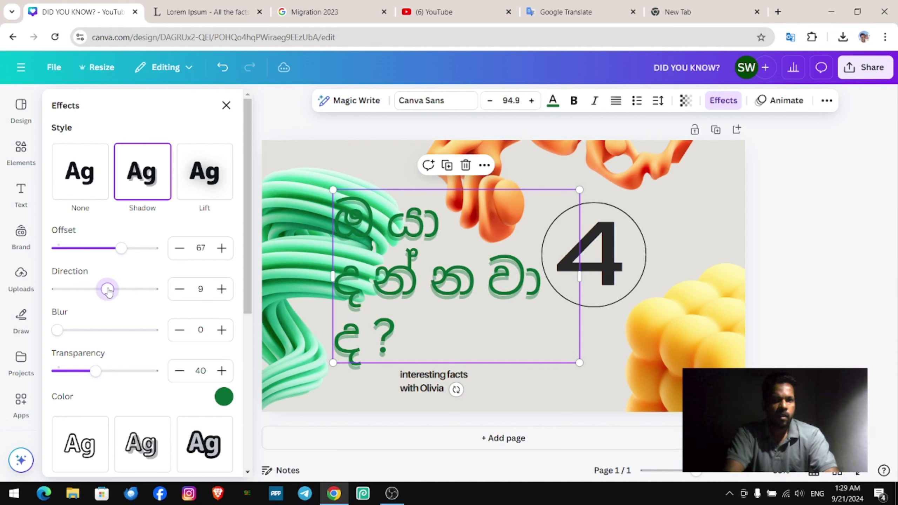
pyautogui.moveTo(59, 335)
pyautogui.mouseDown()
pyautogui.moveTo(140, 345)
pyautogui.moveTo(91, 341)
pyautogui.moveTo(140, 345)
pyautogui.moveTo(94, 331)
pyautogui.moveTo(129, 340)
pyautogui.moveTo(119, 333)
pyautogui.moveTo(81, 333)
pyautogui.mouseUp()
pyautogui.click(224, 397)
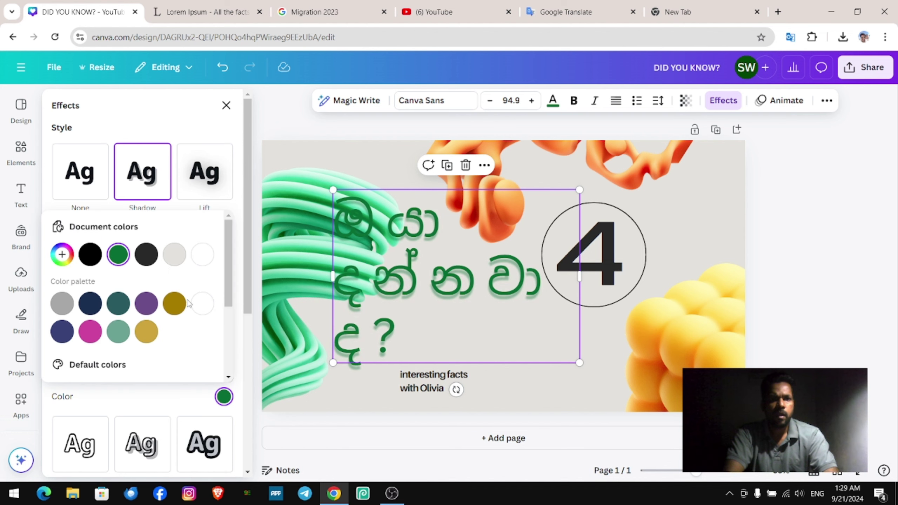
pyautogui.click(91, 252)
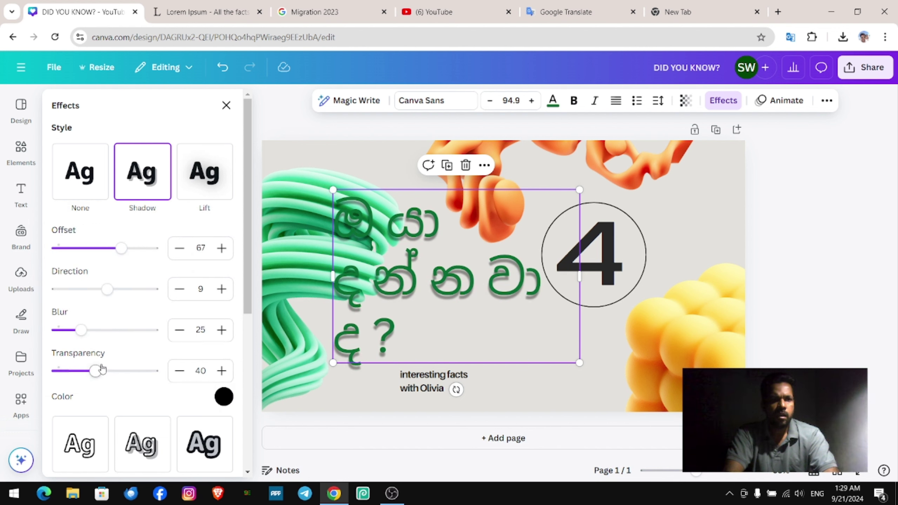
pyautogui.moveTo(98, 374); pyautogui.dragTo(180, 376)
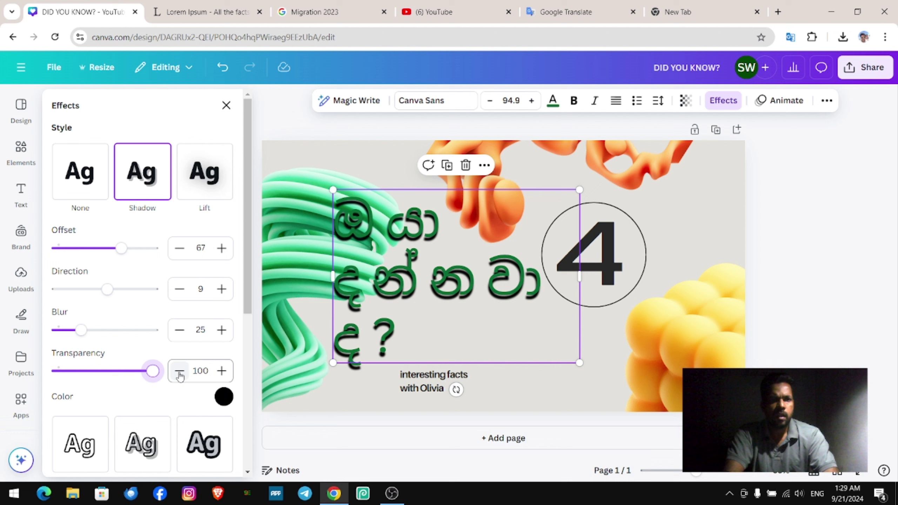
# Step: Retune the shadow, then switch to a Lift shadow at intensity about 71
pyautogui.moveTo(120, 249); pyautogui.dragTo(160, 253)
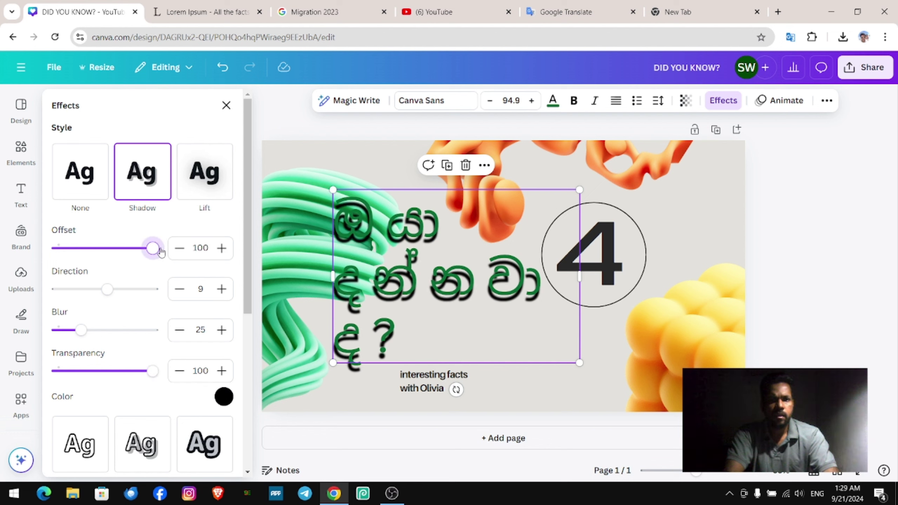
pyautogui.moveTo(106, 288)
pyautogui.mouseDown()
pyautogui.moveTo(154, 290)
pyautogui.moveTo(89, 292)
pyautogui.moveTo(98, 292)
pyautogui.mouseUp()
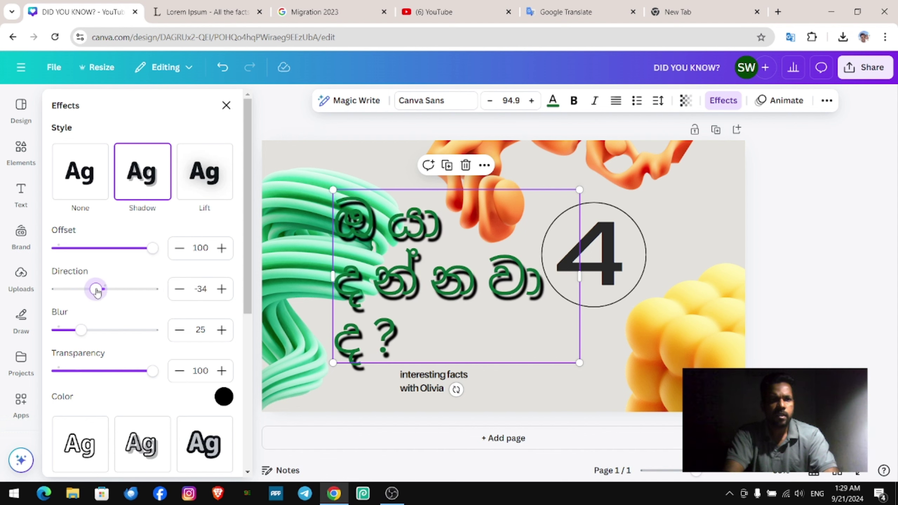
pyautogui.moveTo(81, 331); pyautogui.dragTo(90, 332)
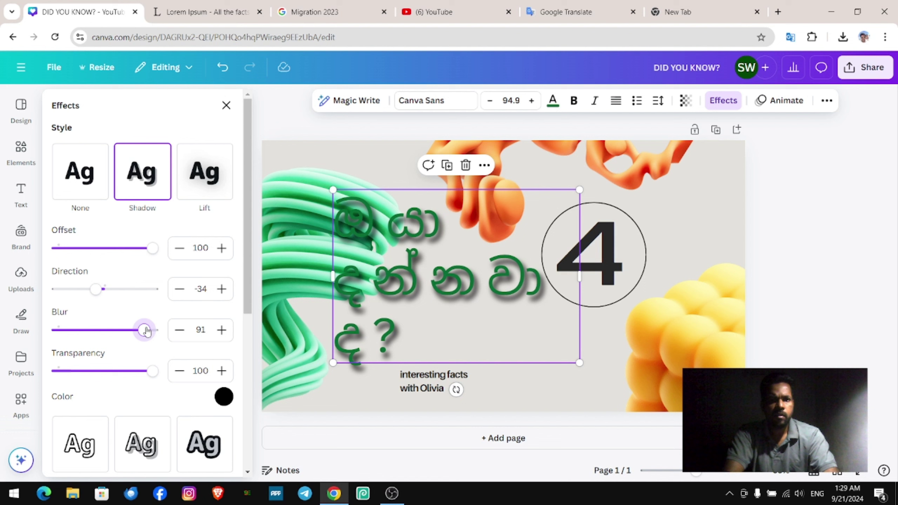
pyautogui.moveTo(145, 331); pyautogui.dragTo(142, 331)
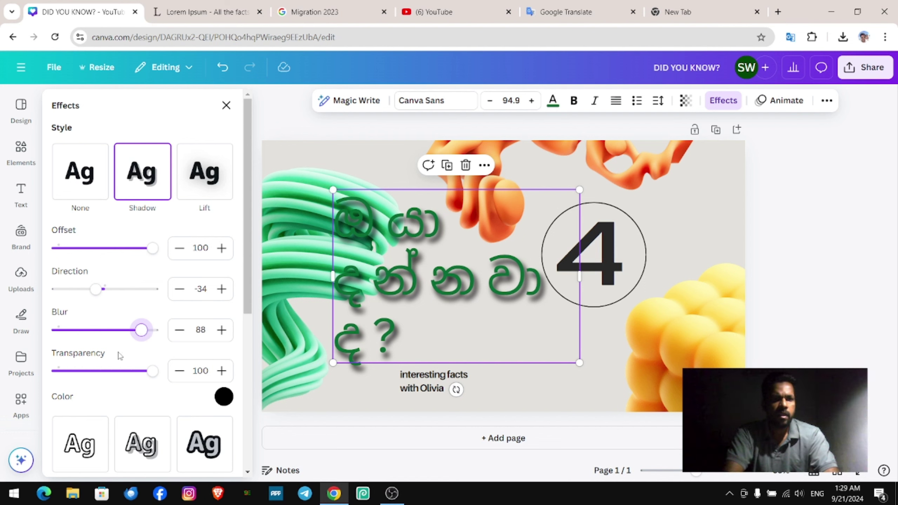
pyautogui.click(204, 176)
pyautogui.moveTo(105, 249); pyautogui.dragTo(127, 259)
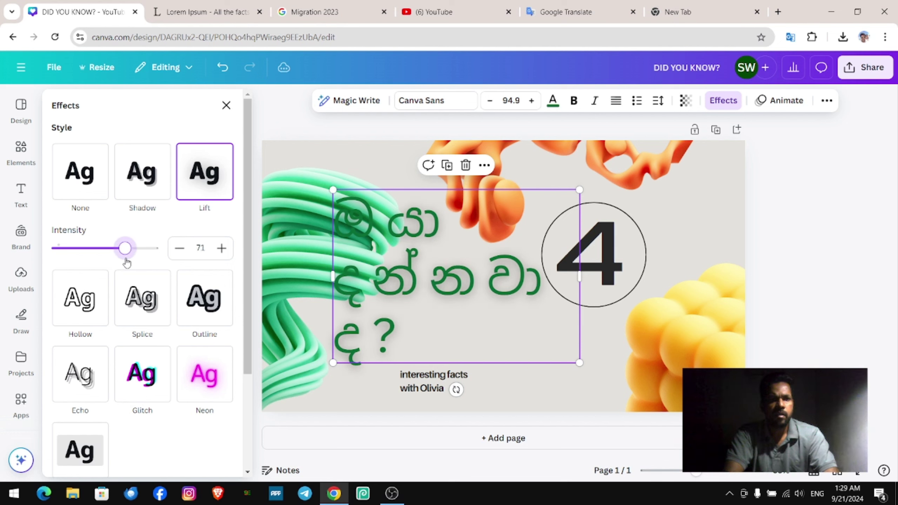
# Step: Try the Hollow and Splice effects on the heading
pyautogui.click(90, 300)
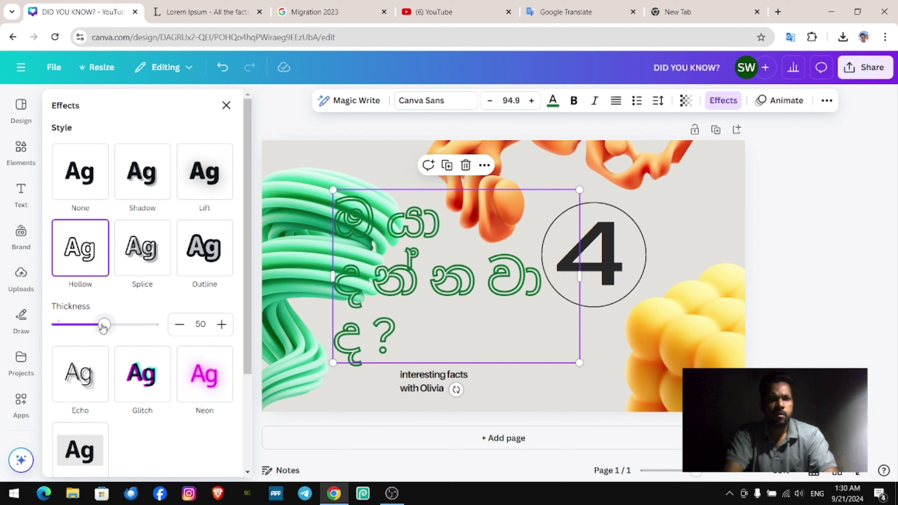
pyautogui.moveTo(104, 327)
pyautogui.mouseDown()
pyautogui.moveTo(158, 325)
pyautogui.moveTo(55, 325)
pyautogui.moveTo(116, 325)
pyautogui.mouseUp()
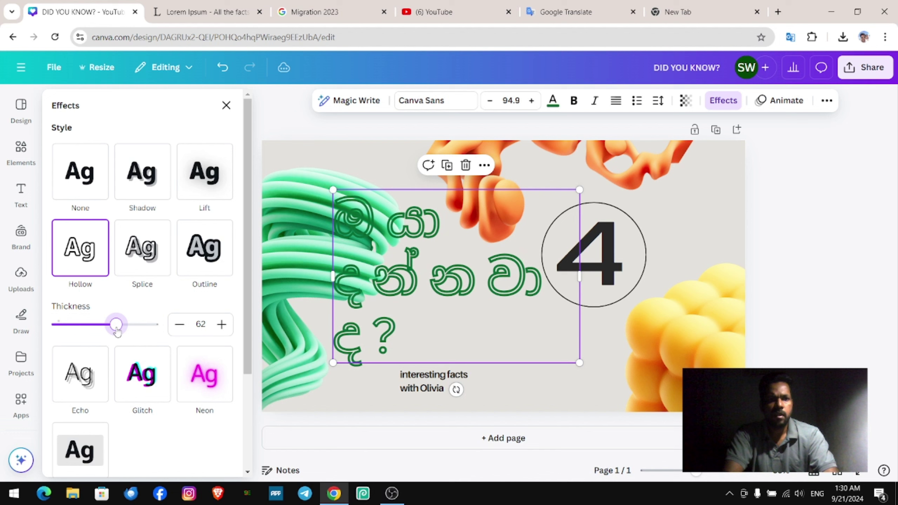
pyautogui.click(135, 253)
pyautogui.moveTo(103, 372); pyautogui.dragTo(132, 366)
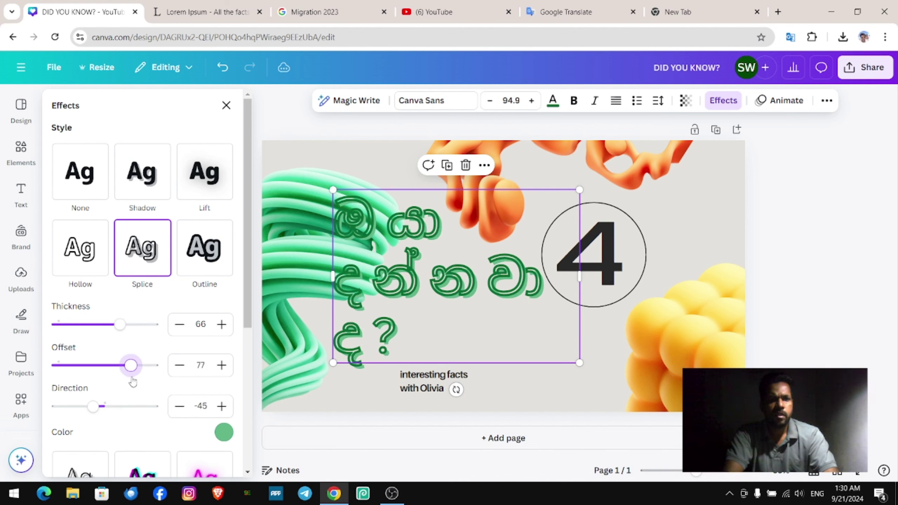
pyautogui.scroll(-2, 126, 281)
pyautogui.scroll(2, 124, 307)
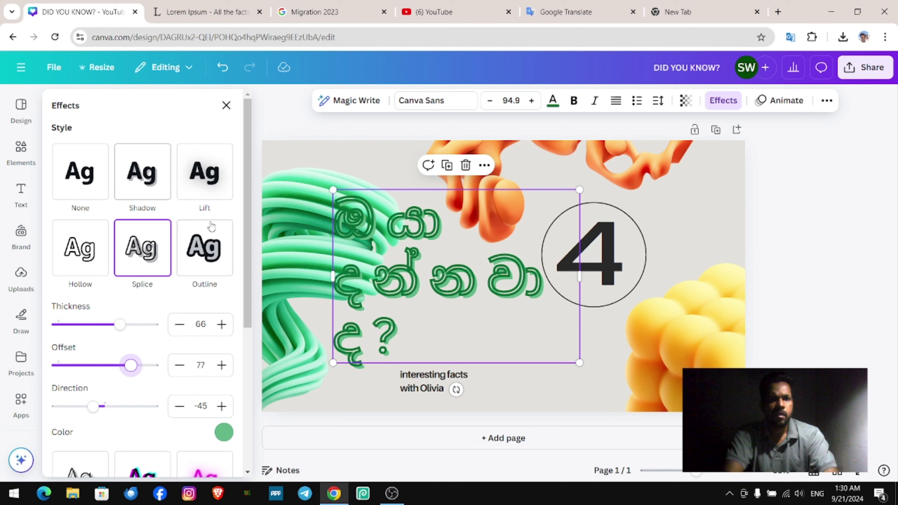
# Step: Apply a green Outline with thickness around 187 to the heading
pyautogui.click(205, 252)
pyautogui.moveTo(81, 324); pyautogui.dragTo(153, 325)
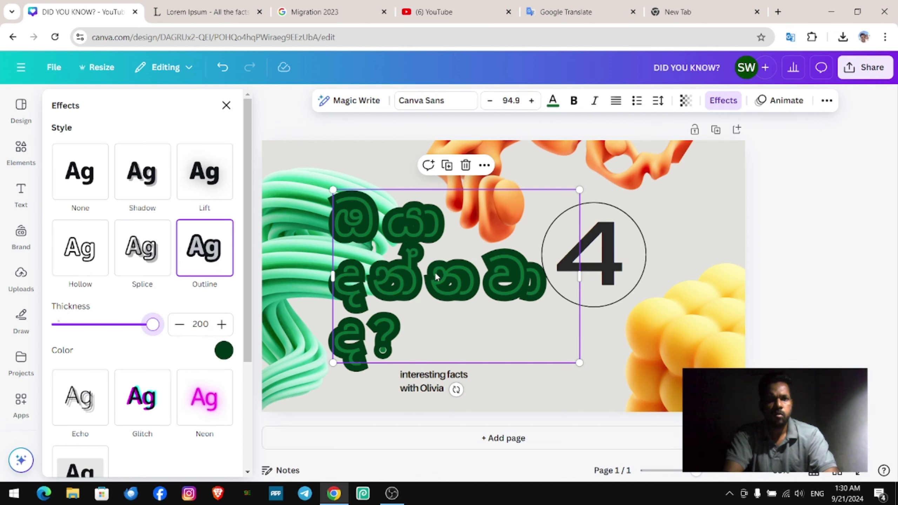
pyautogui.click(224, 351)
pyautogui.click(118, 208)
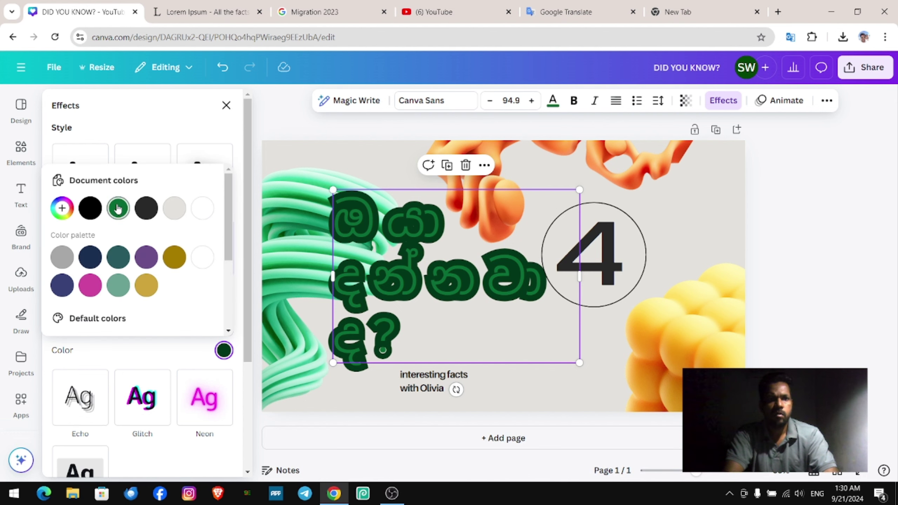
pyautogui.click(57, 324)
pyautogui.moveTo(56, 324)
pyautogui.mouseDown()
pyautogui.moveTo(152, 324)
pyautogui.moveTo(61, 324)
pyautogui.moveTo(148, 334)
pyautogui.mouseUp()
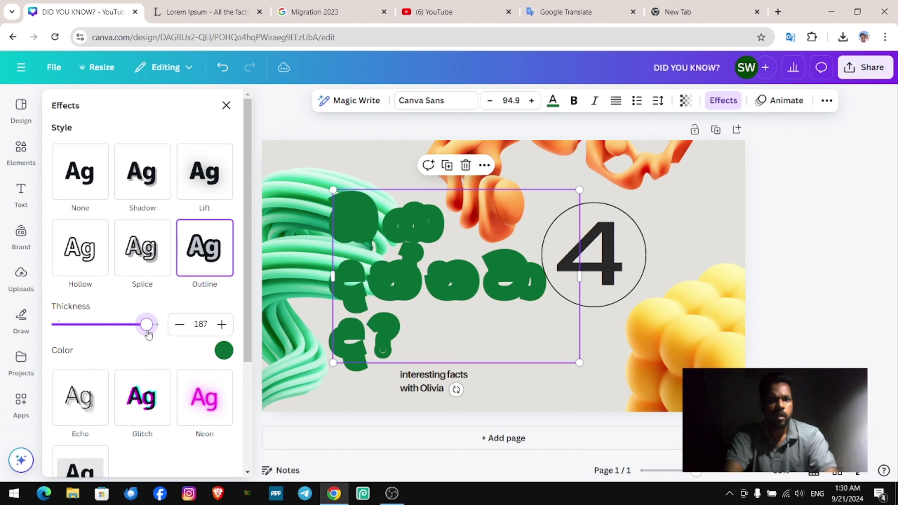
# Step: Change the outline colour to light green after trying sage
pyautogui.click(223, 350)
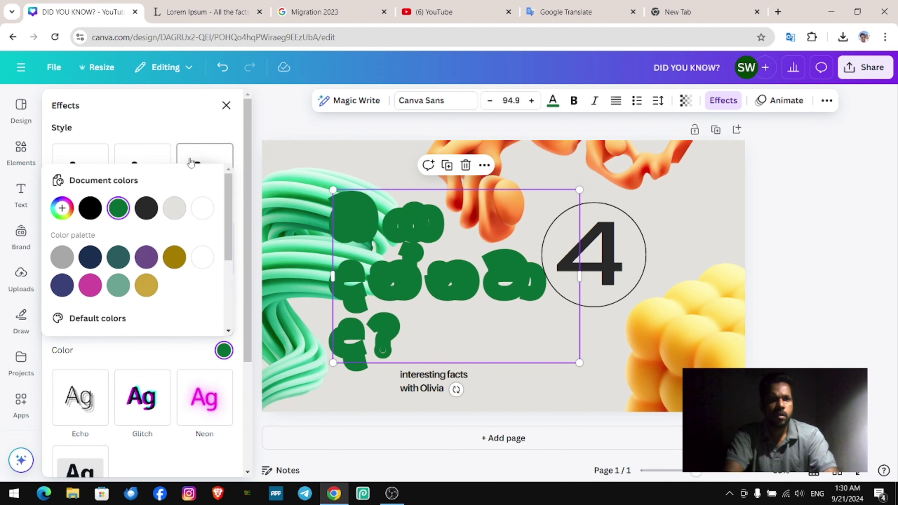
pyautogui.click(127, 290)
pyautogui.scroll(-2, 119, 295)
pyautogui.click(90, 316)
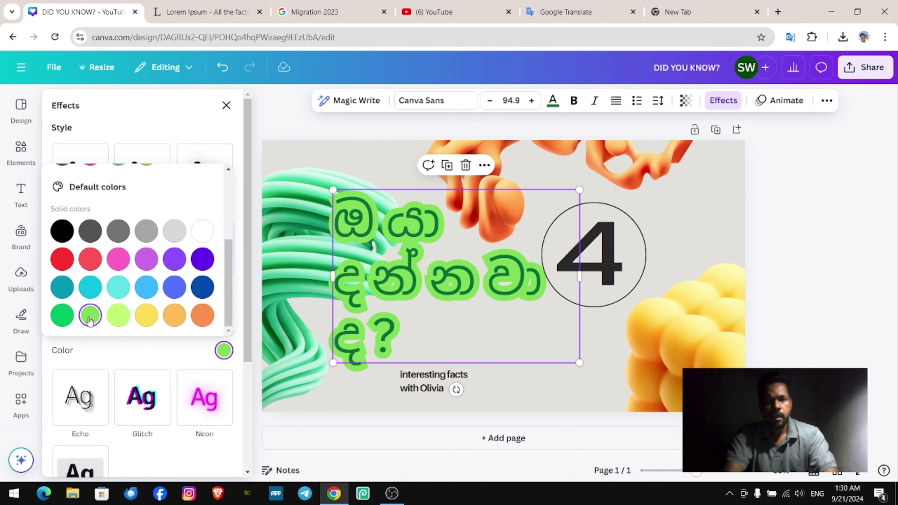
pyautogui.click(202, 133)
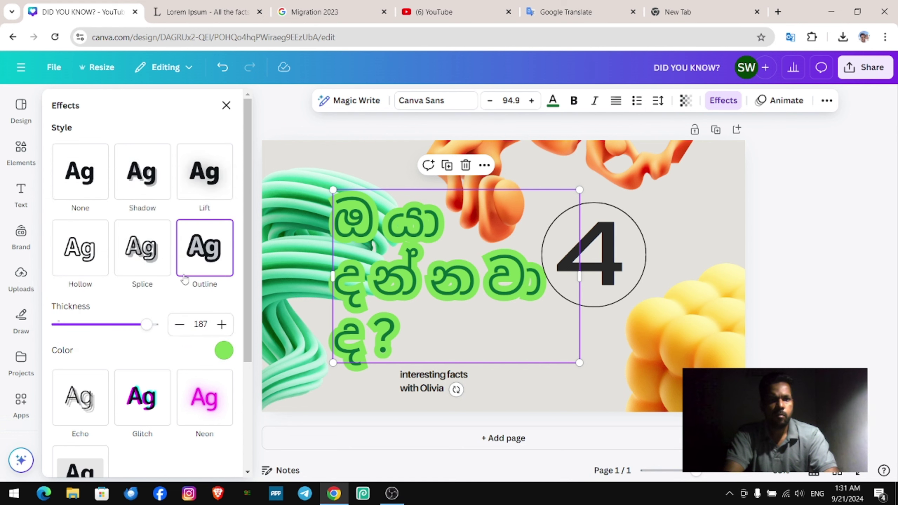
pyautogui.scroll(-3, 184, 280)
pyautogui.scroll(2, 183, 277)
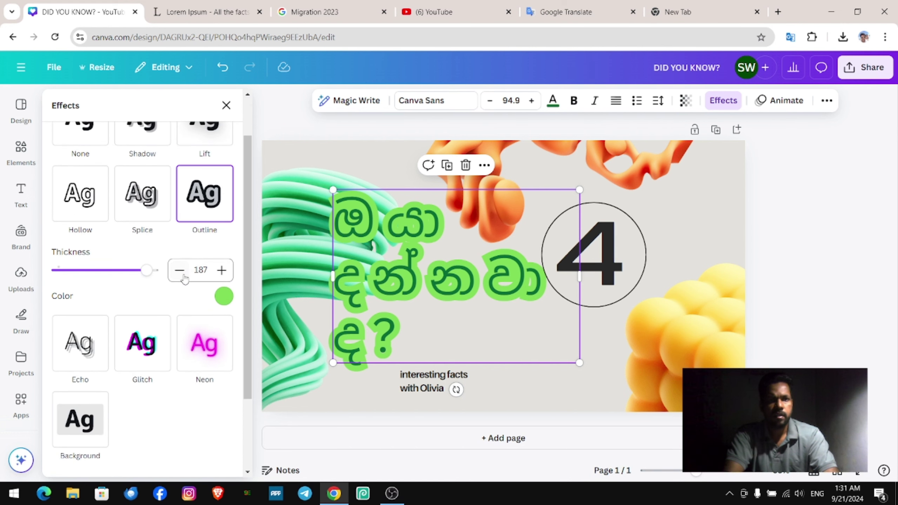
# Step: Apply the Echo effect to the heading and try several offset and angle values
pyautogui.click(93, 332)
pyautogui.moveTo(104, 346); pyautogui.dragTo(95, 346)
pyautogui.moveTo(60, 387)
pyautogui.mouseDown()
pyautogui.moveTo(126, 393)
pyautogui.moveTo(109, 392)
pyautogui.mouseUp()
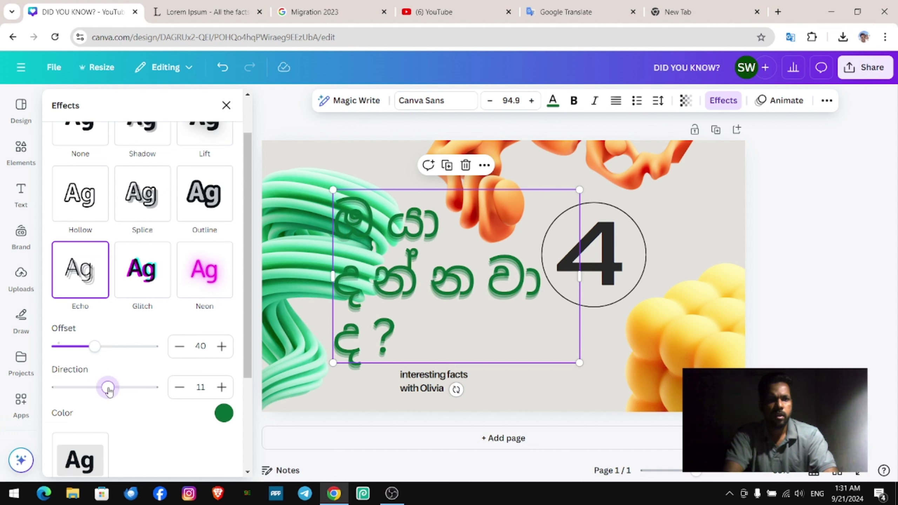
pyautogui.moveTo(95, 346); pyautogui.dragTo(152, 346)
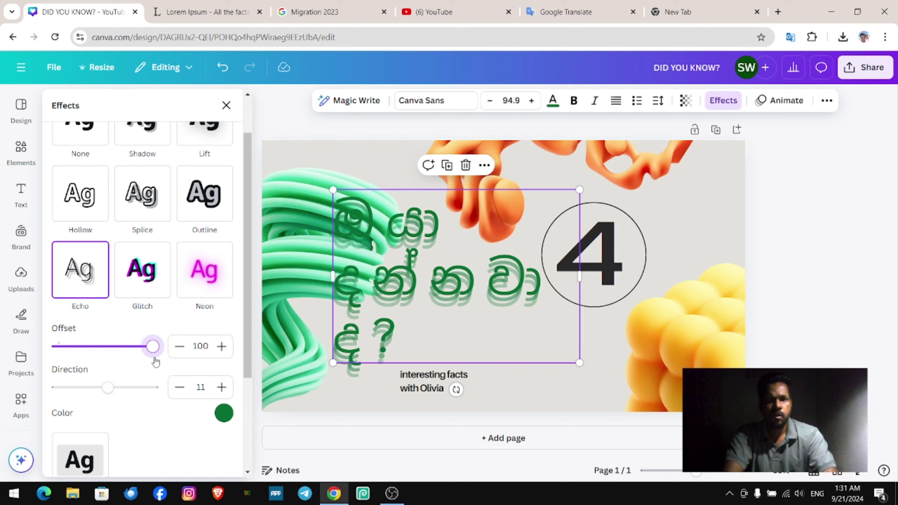
pyautogui.click(181, 347)
# Step: Switch the heading to the Glitch effect and adjust its offset and direction
pyautogui.click(142, 270)
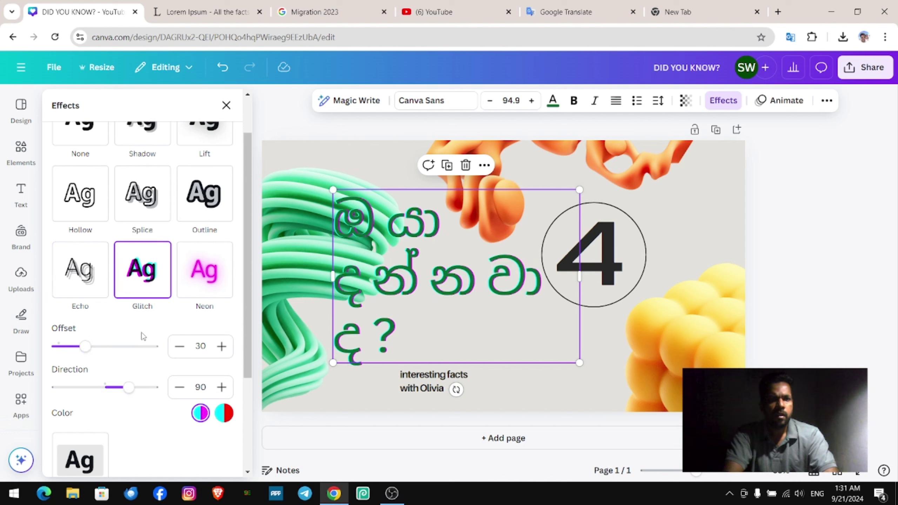
pyautogui.scroll(-1, 140, 335)
pyautogui.scroll(-1, 142, 336)
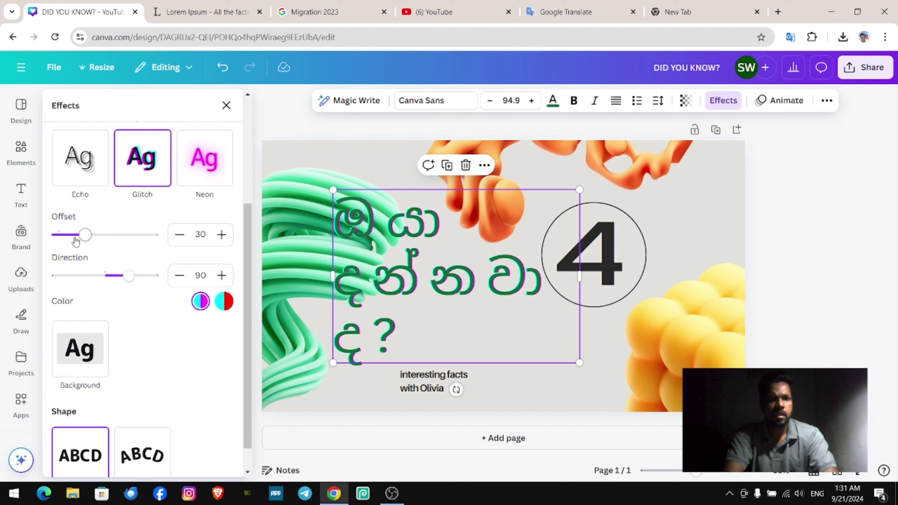
pyautogui.moveTo(85, 235); pyautogui.dragTo(120, 234)
pyautogui.moveTo(129, 275)
pyautogui.mouseDown()
pyautogui.moveTo(145, 275)
pyautogui.moveTo(46, 286)
pyautogui.moveTo(144, 275)
pyautogui.mouseUp()
# Step: Apply the Background effect behind the heading, close Effects, and reselect the text box
pyautogui.click(80, 349)
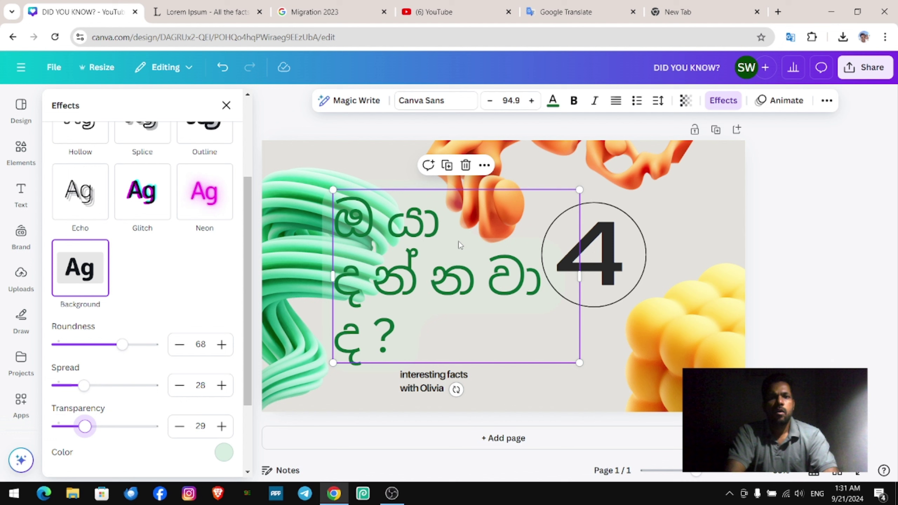
pyautogui.click(705, 210)
pyautogui.click(314, 281)
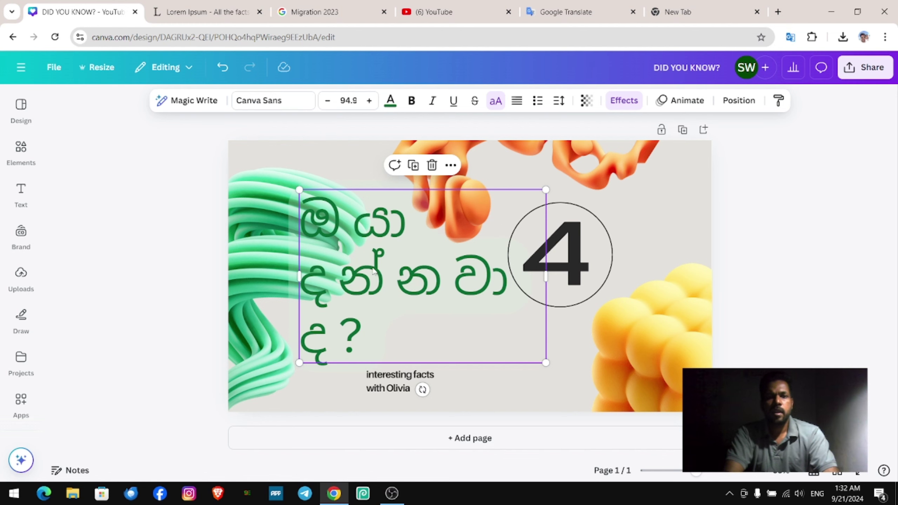
# Step: Give the heading an Outline effect with thickness 200
pyautogui.click(453, 281)
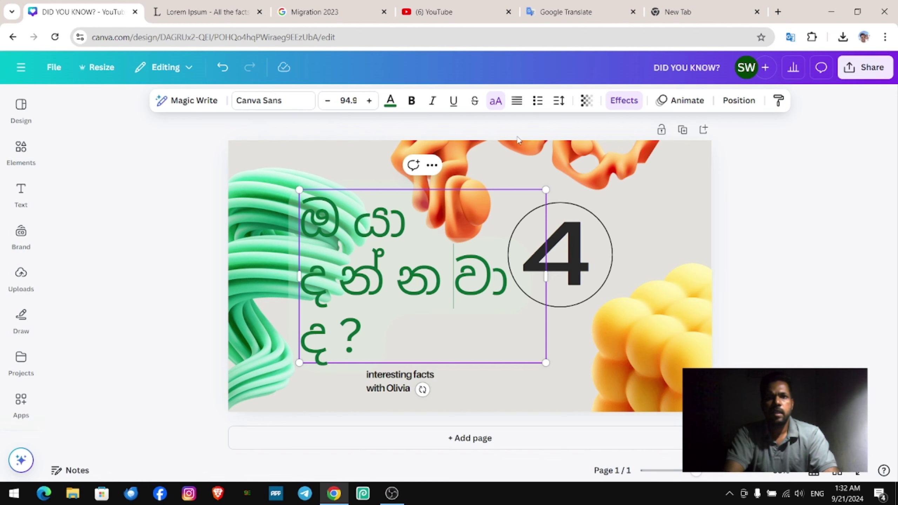
pyautogui.click(626, 104)
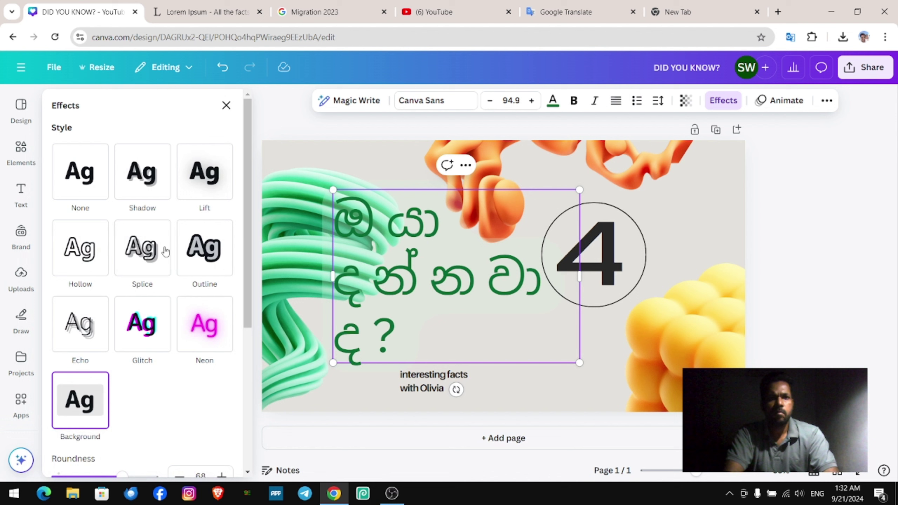
pyautogui.click(204, 254)
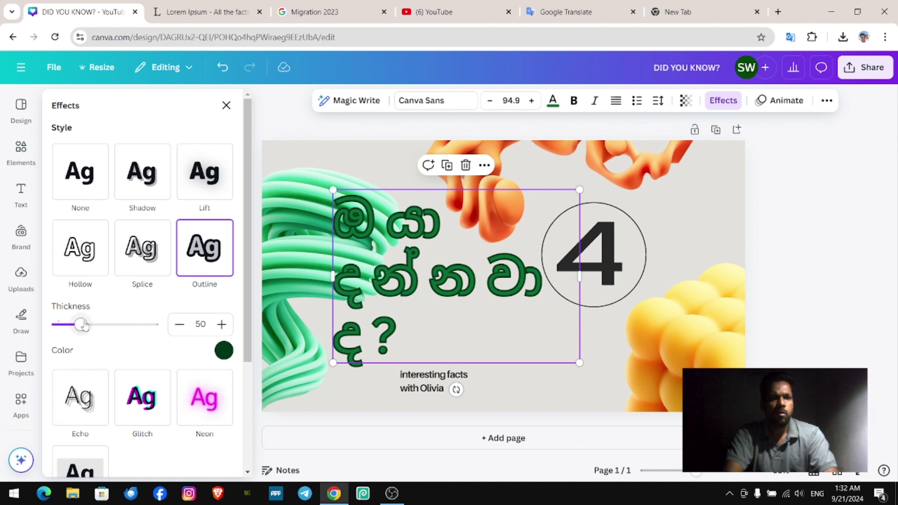
pyautogui.moveTo(82, 326); pyautogui.dragTo(156, 327)
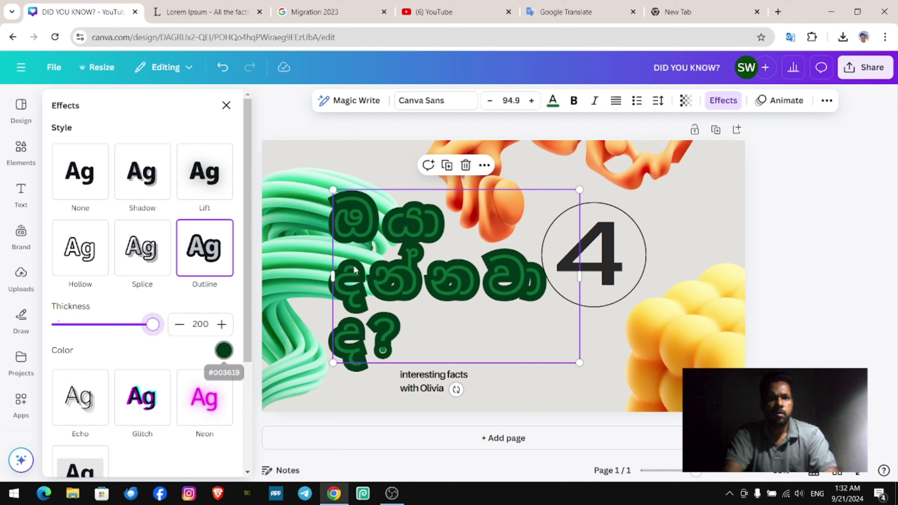
# Step: Color the heading letters Grass green, deselect the heading, then reselect it to check
pyautogui.click(553, 100)
pyautogui.scroll(-3, 123, 339)
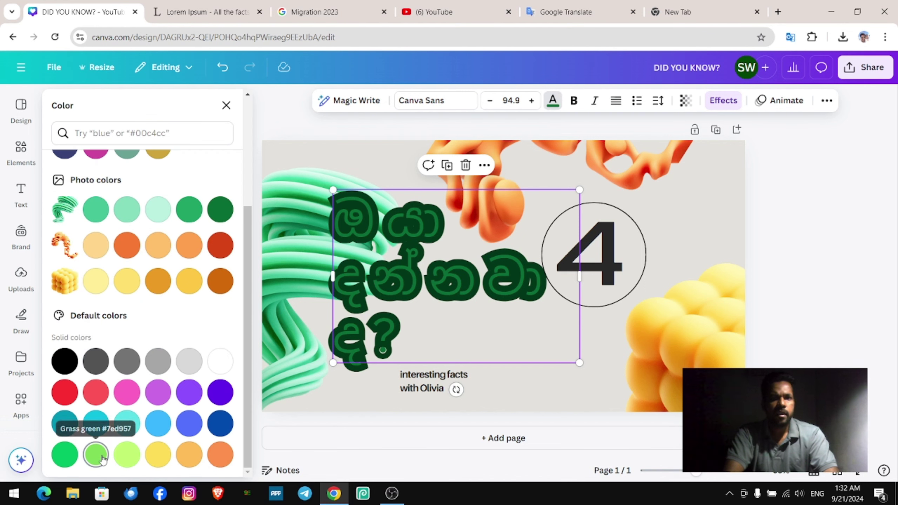
pyautogui.click(96, 454)
pyautogui.click(706, 211)
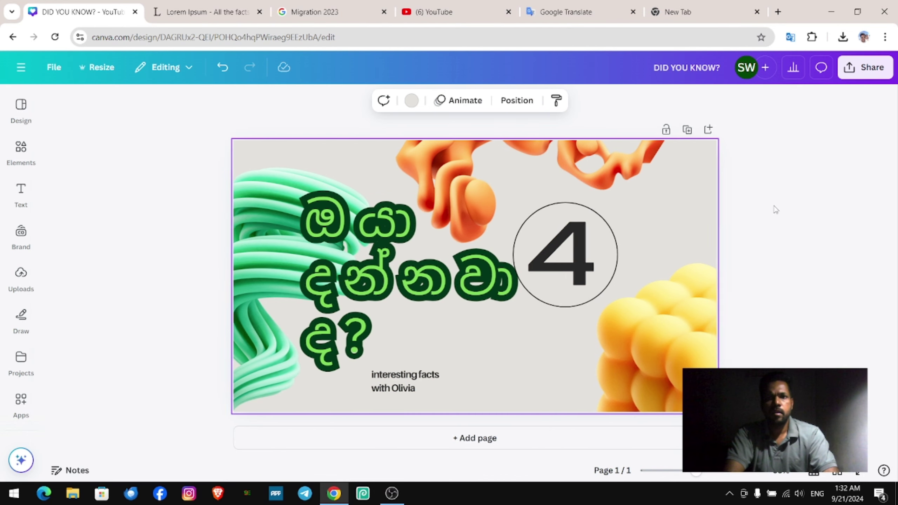
pyautogui.click(367, 293)
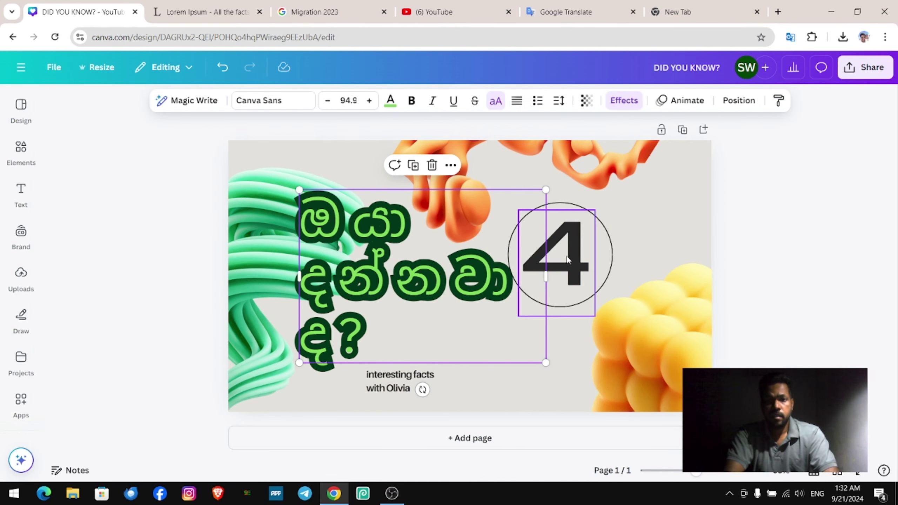